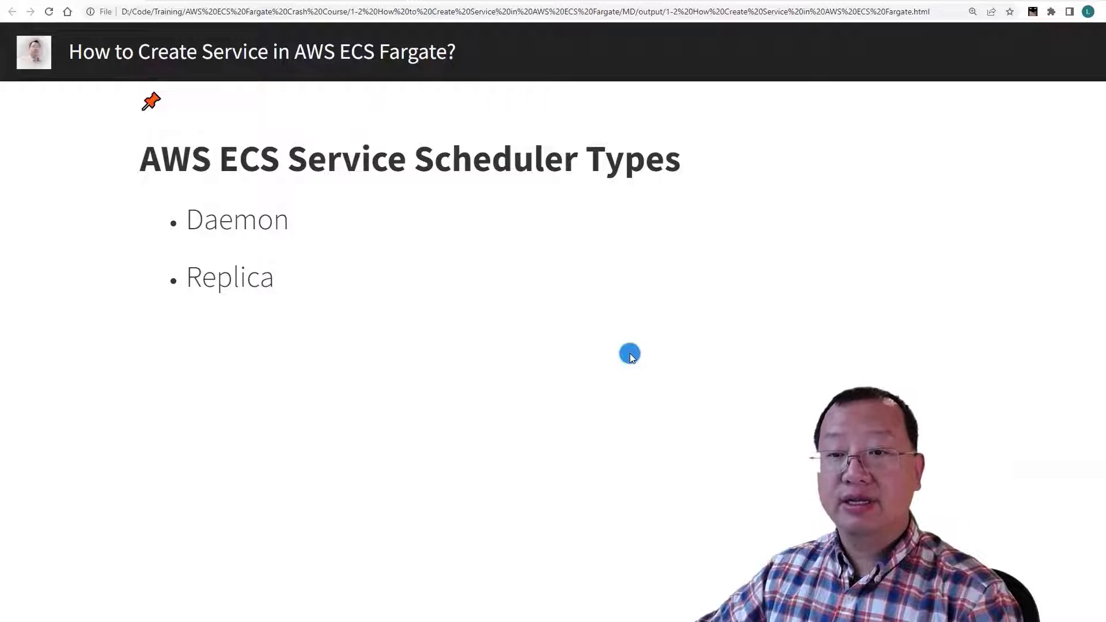
scroll(553, 346, "down", 9)
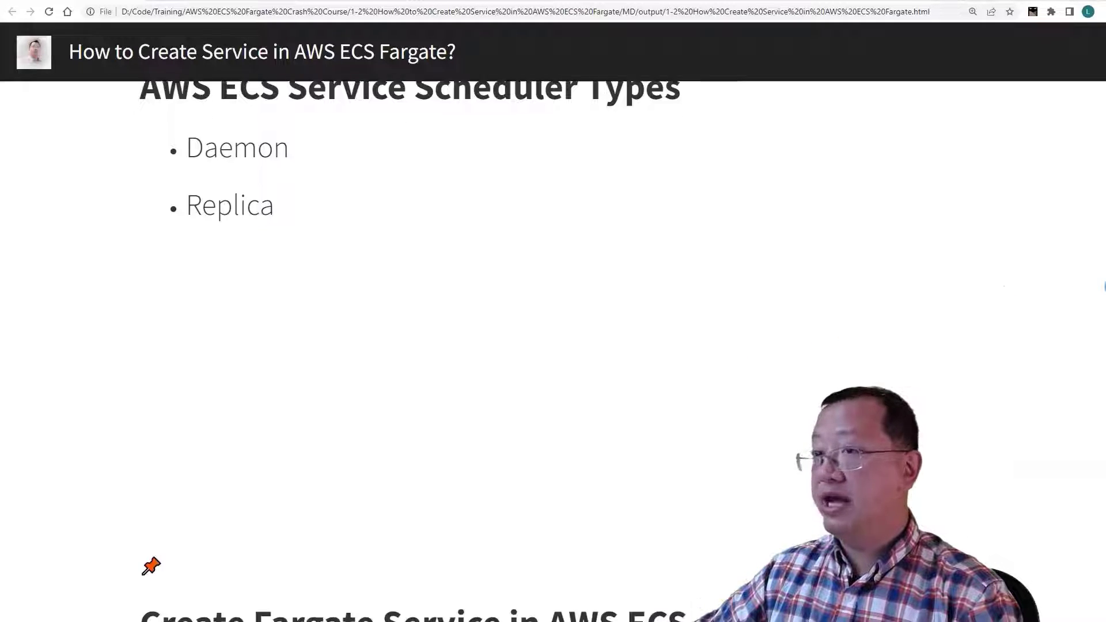
scroll(553, 346, "down", 1)
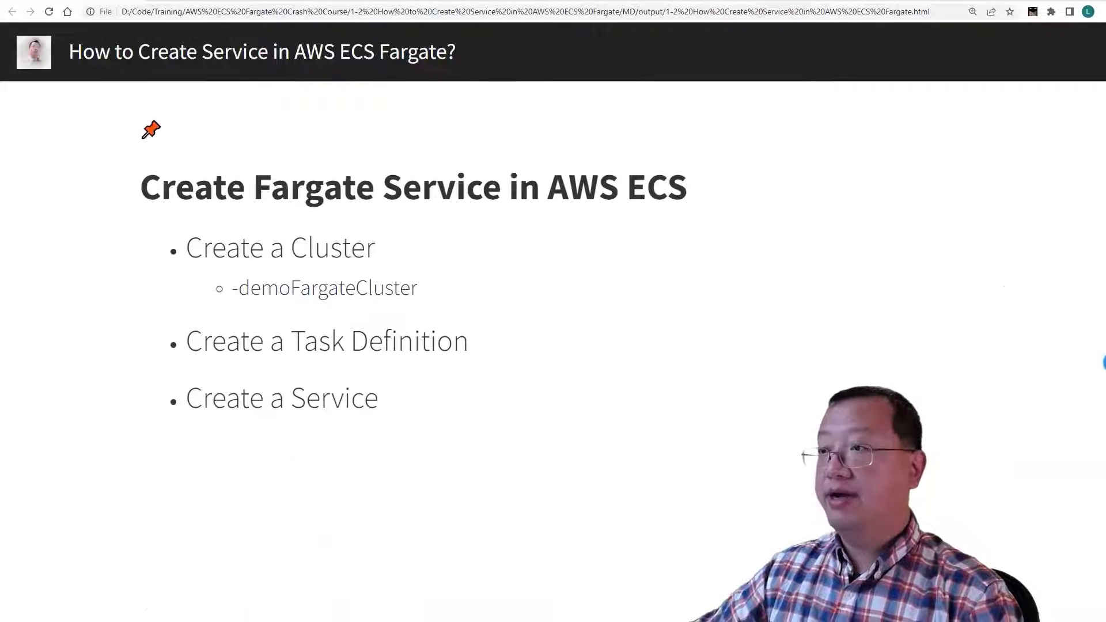
scroll(554, 346, "down", 1)
scroll(467, 213, "down", 1)
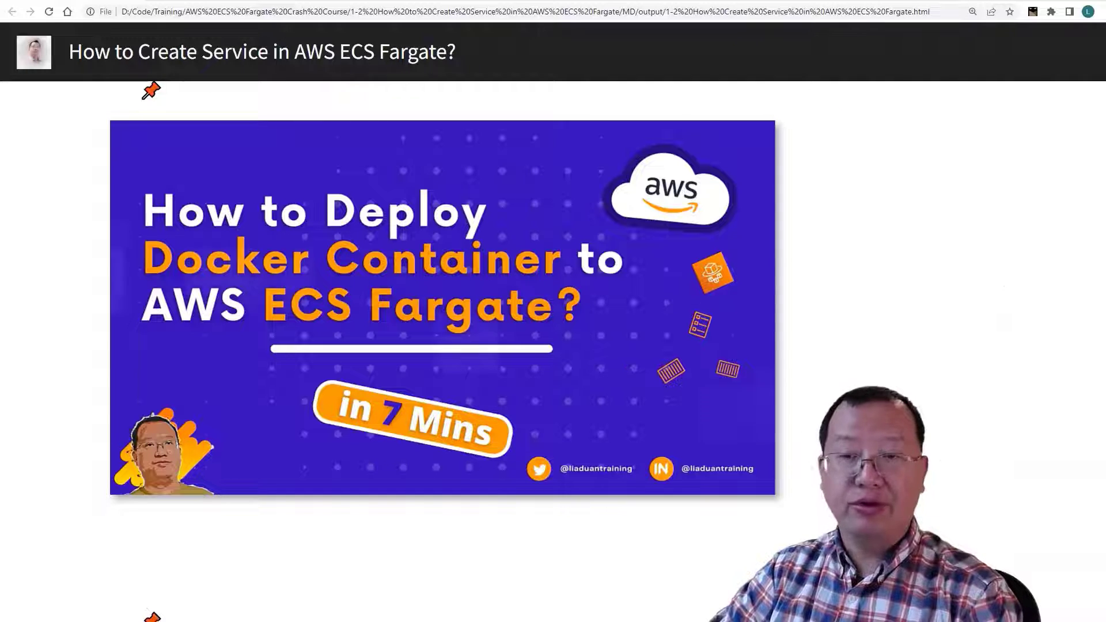
key("Right")
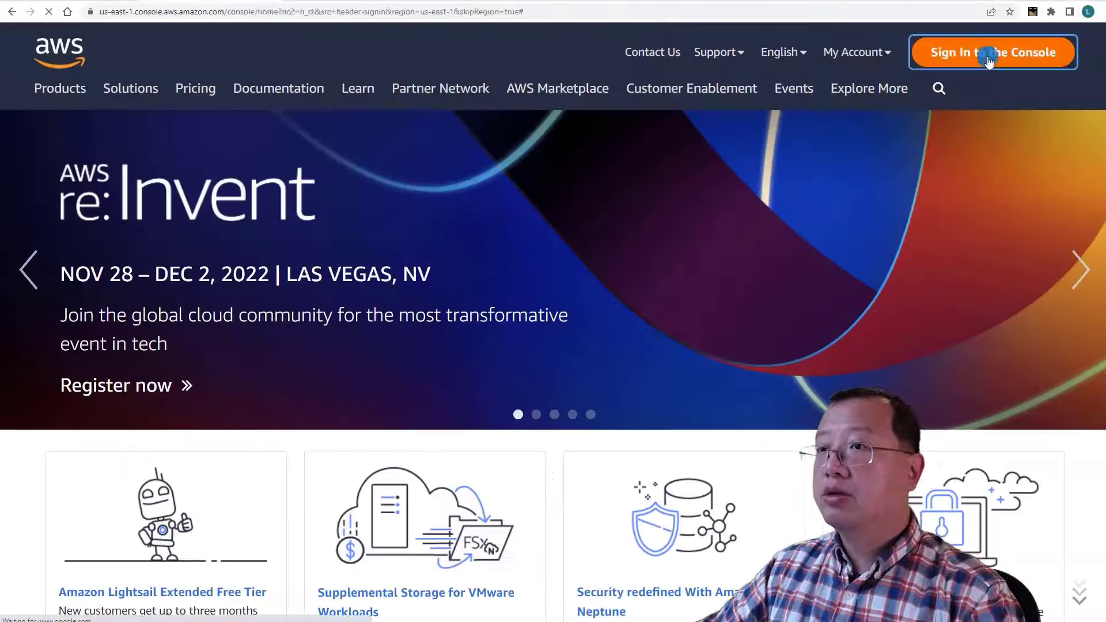
Sign in to the AWS console as the IAM user fargate_admin, entering the account ID and the account password.
left_click(985, 53)
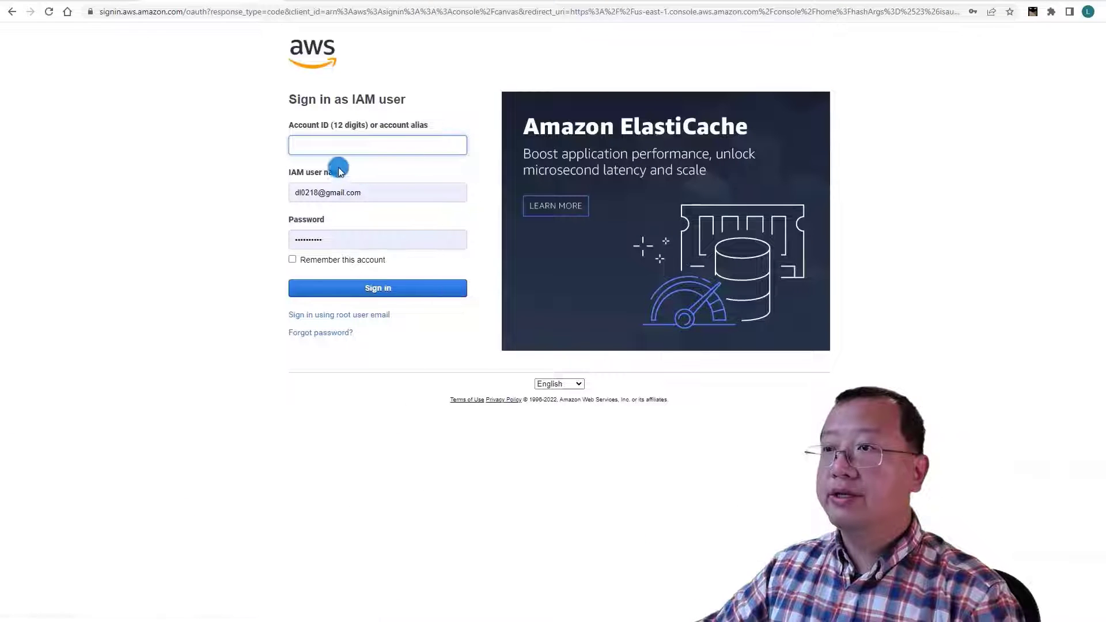
left_click(301, 147)
key("ctrl+v")
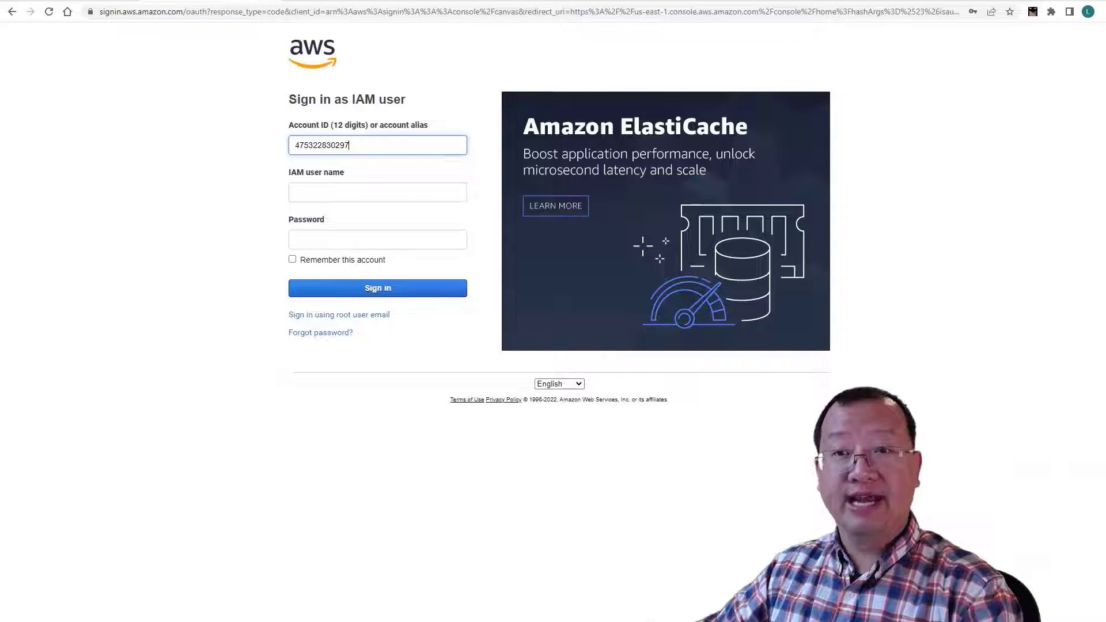
left_click(298, 237)
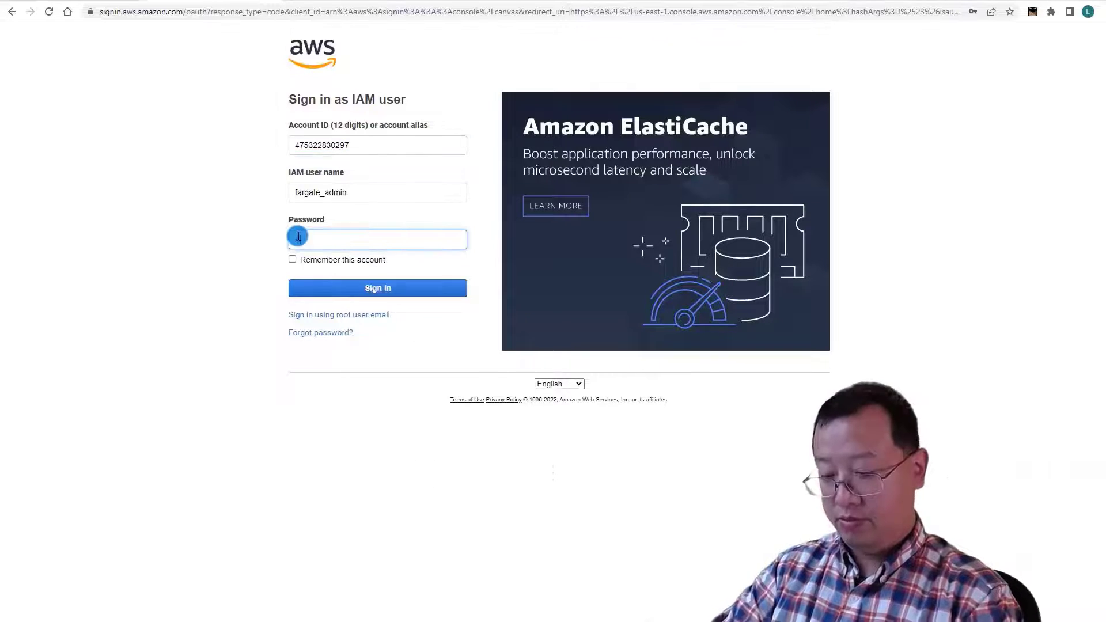
type("•••")
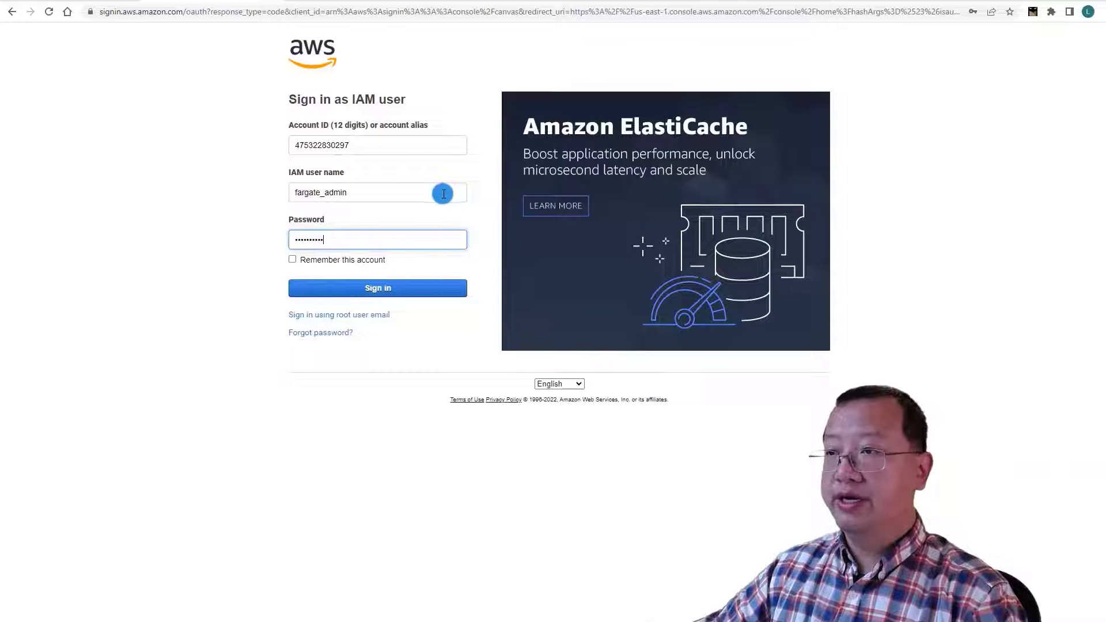
left_click(356, 291)
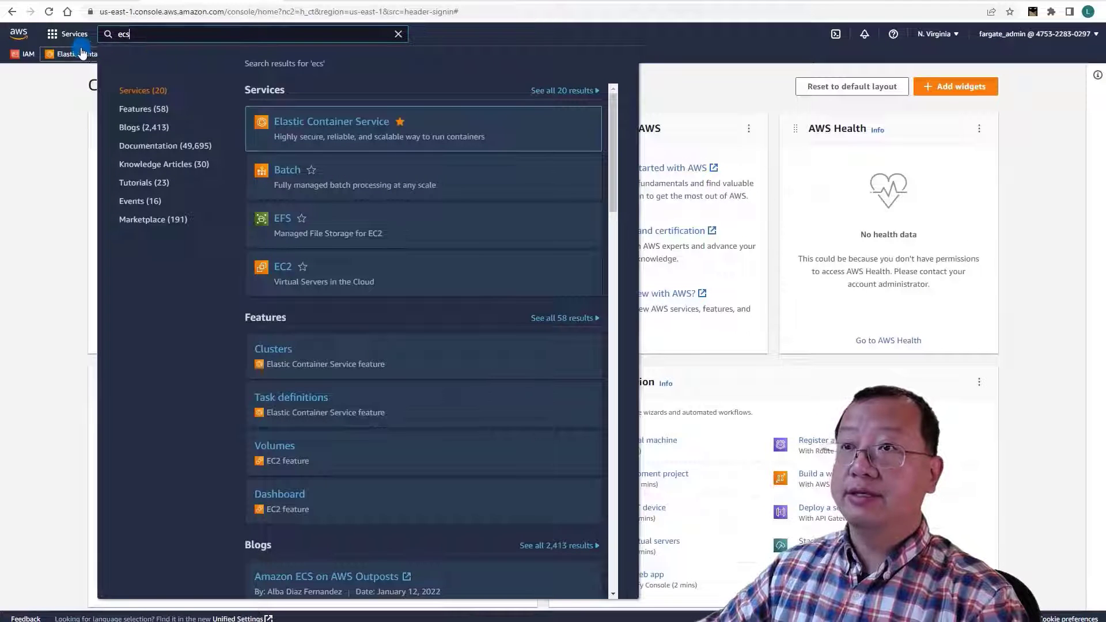
Search the console for ecs, open Elastic Container Service and go to its Amazon ECS cluster list.
mouse_move(285, 122)
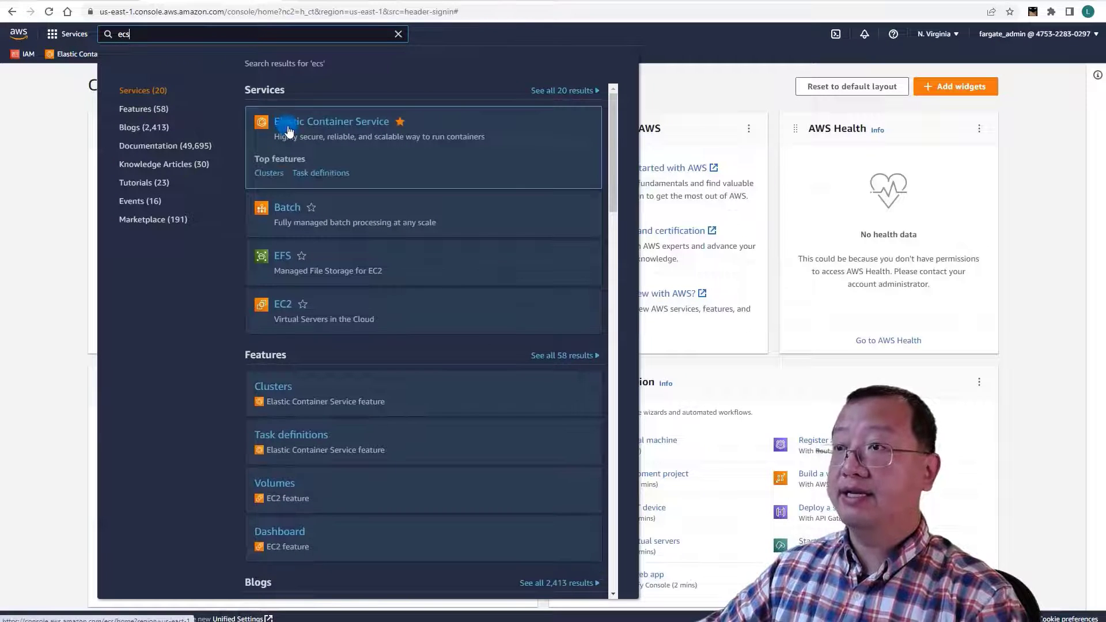
left_click(287, 126)
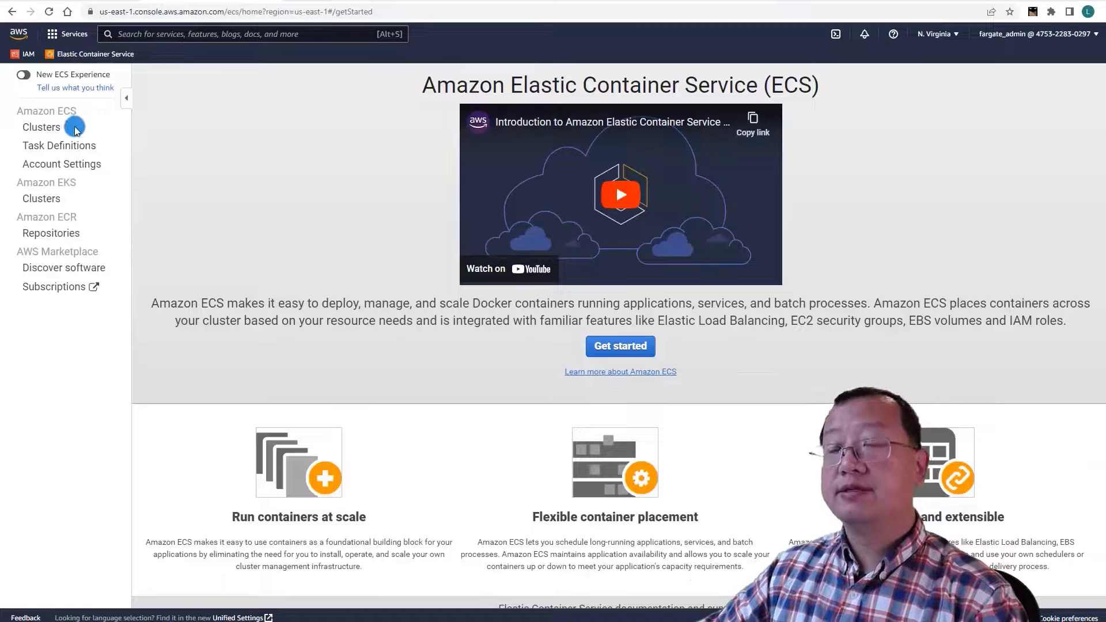
left_click(54, 133)
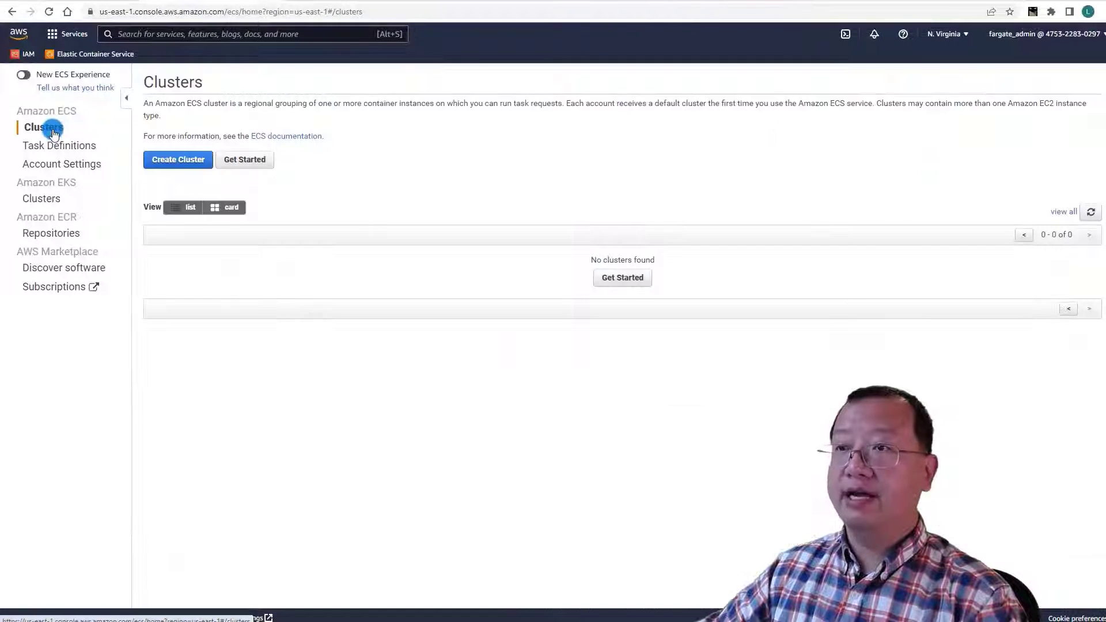
Create an ECS cluster from the Networking only template, named demoFargateCluster, and open its details page.
left_click(185, 156)
left_click(262, 224)
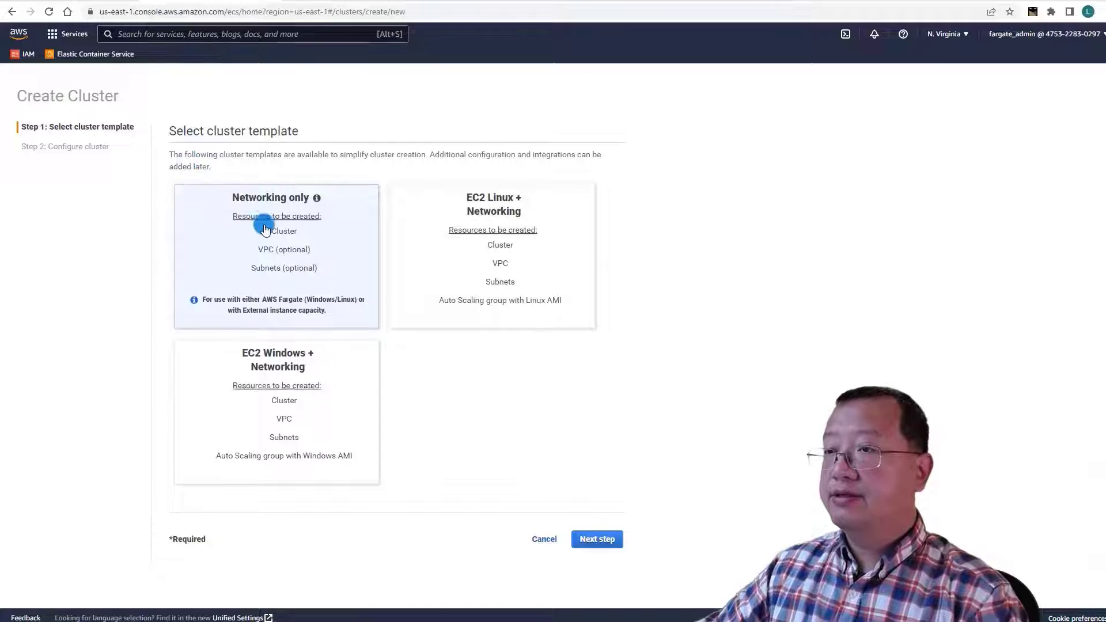
left_click(481, 368)
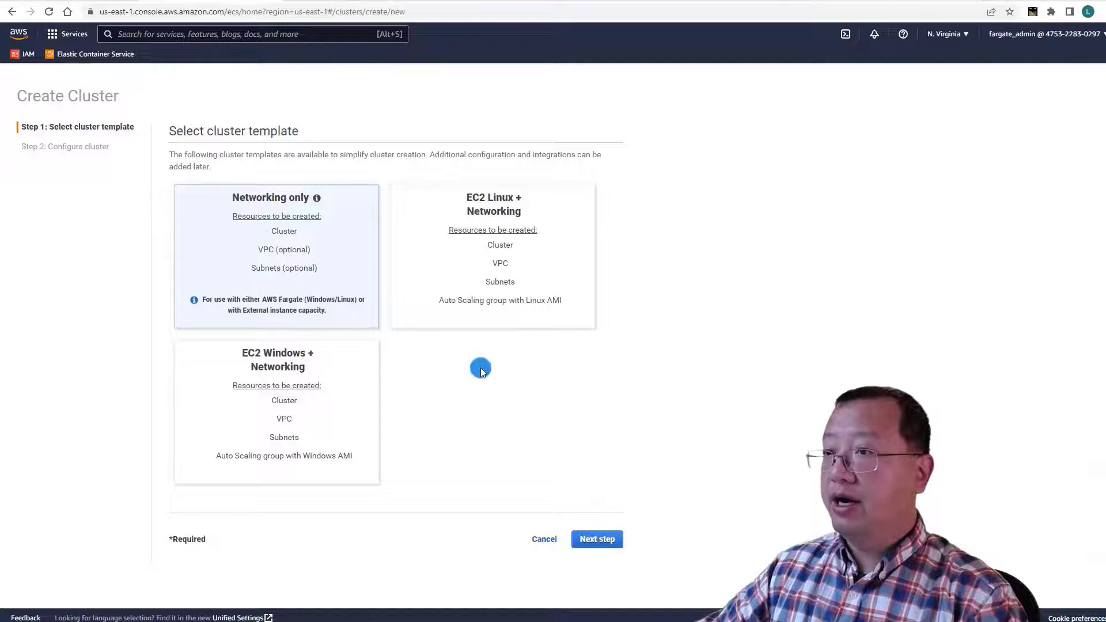
left_click(589, 529)
left_click(366, 163)
type("demoFargateCluster")
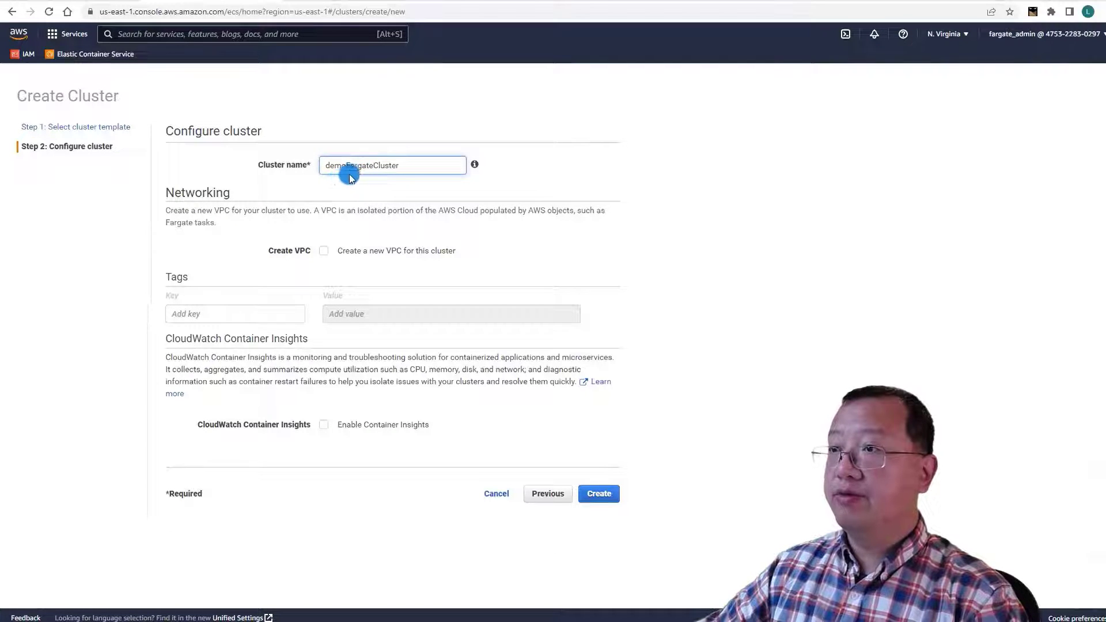
left_click(599, 494)
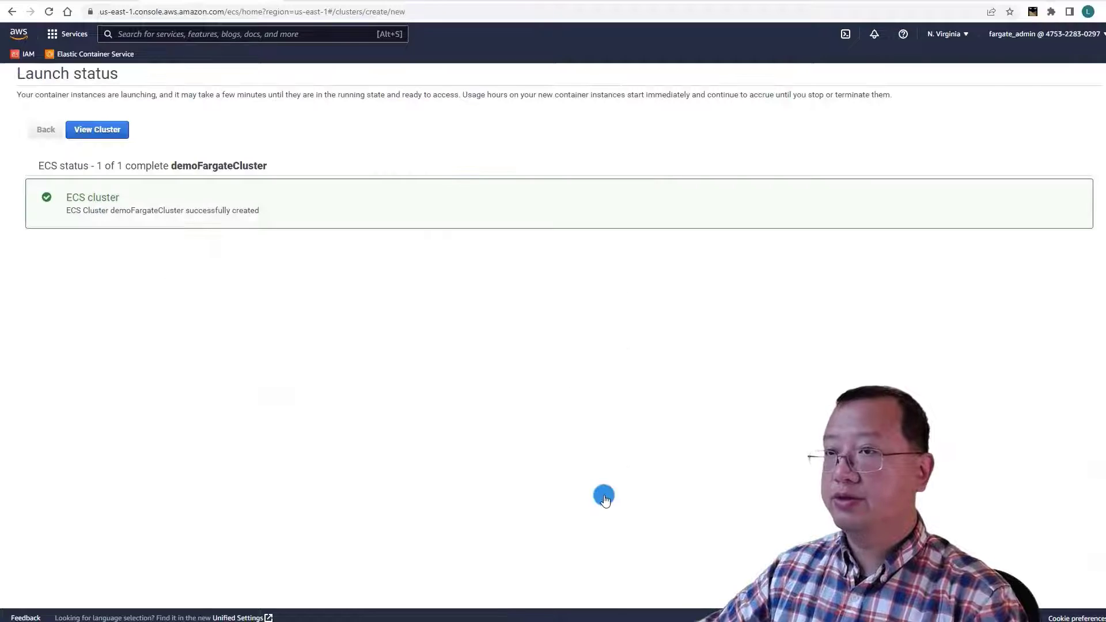
left_click(108, 130)
left_click(302, 194)
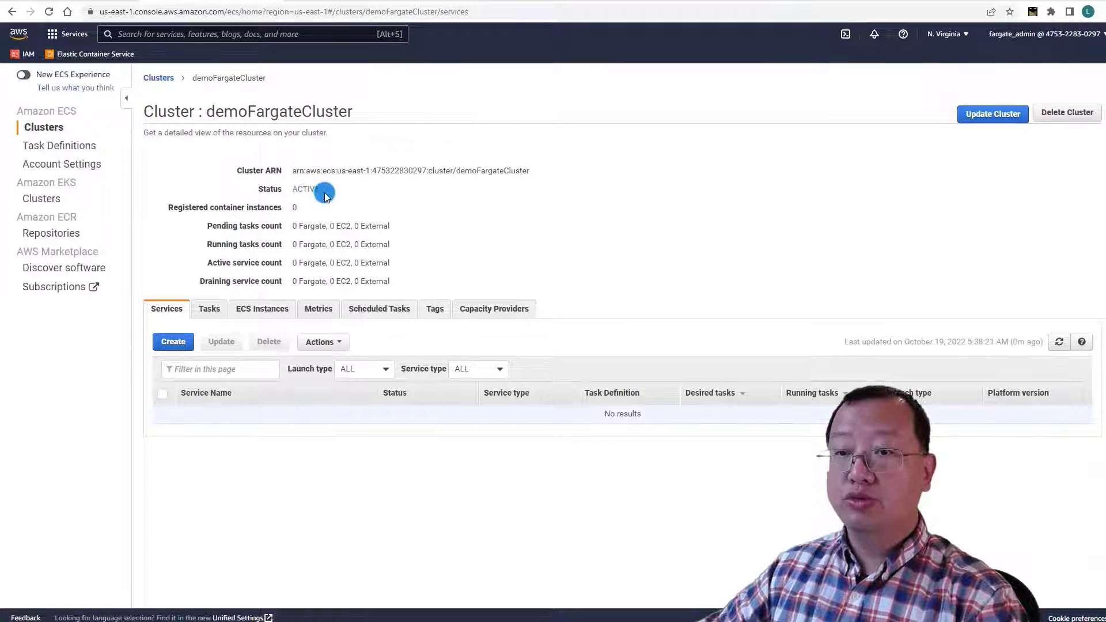
Start a new Fargate task definition named myapp and assign ecsTaskExecutionRole as its task role.
left_click(91, 151)
left_click(210, 151)
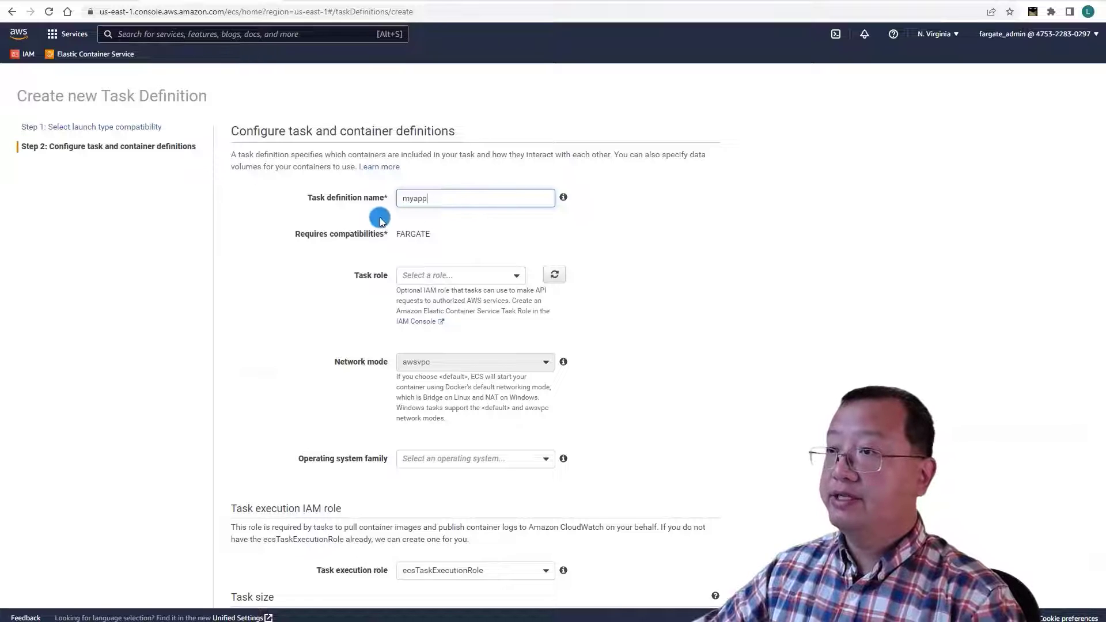
left_click(511, 276)
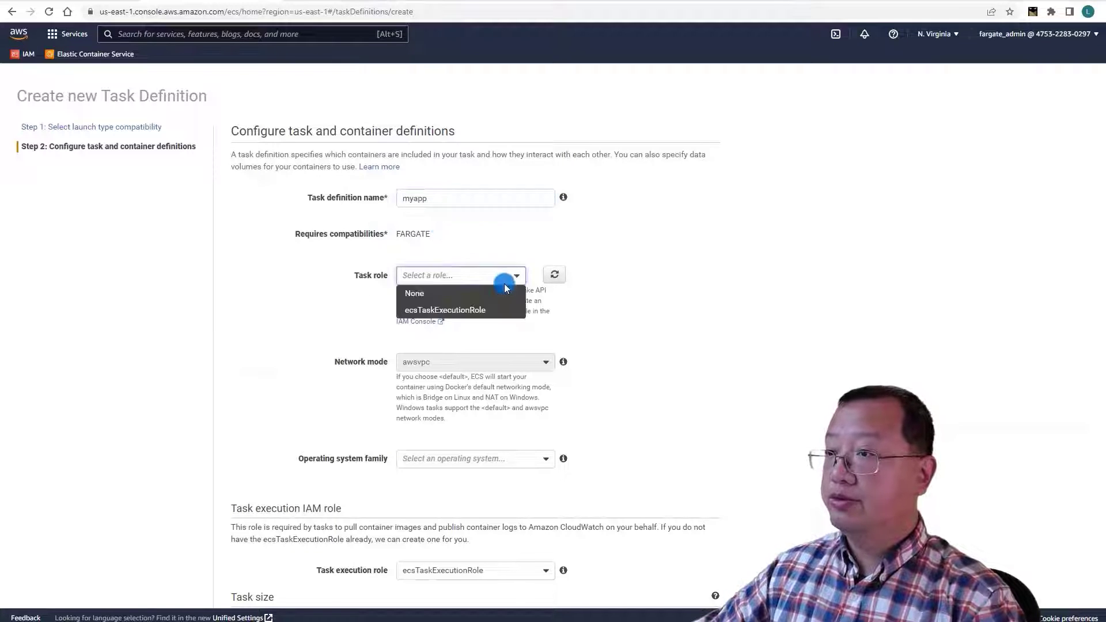
left_click(485, 309)
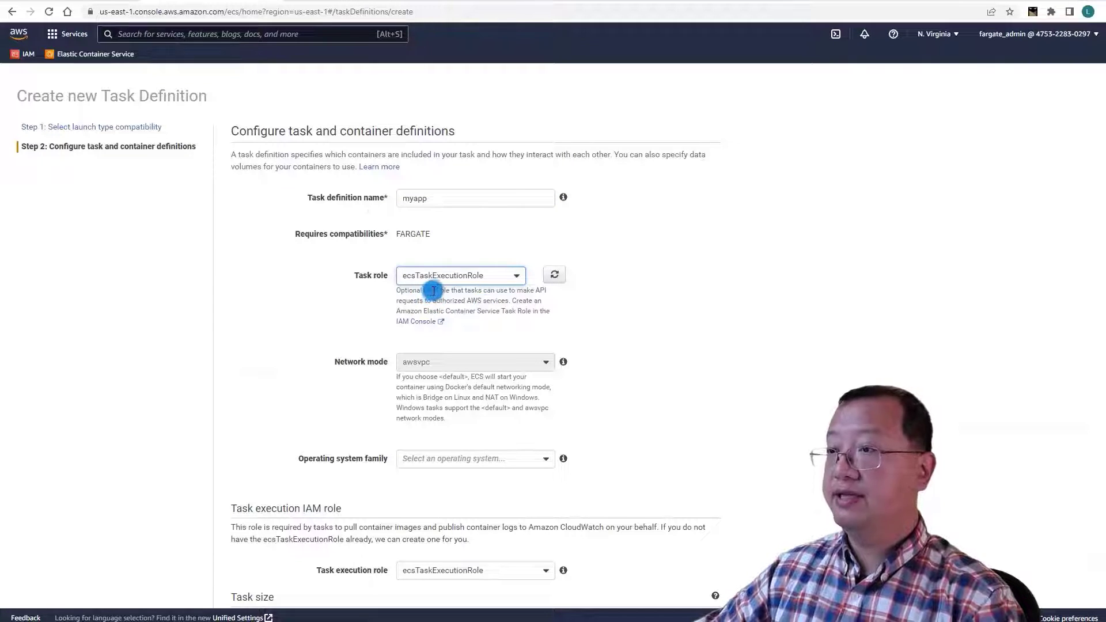
Set the task size to 0.5GB of memory and 0.25 vCPU.
scroll(467, 288, "down", 6)
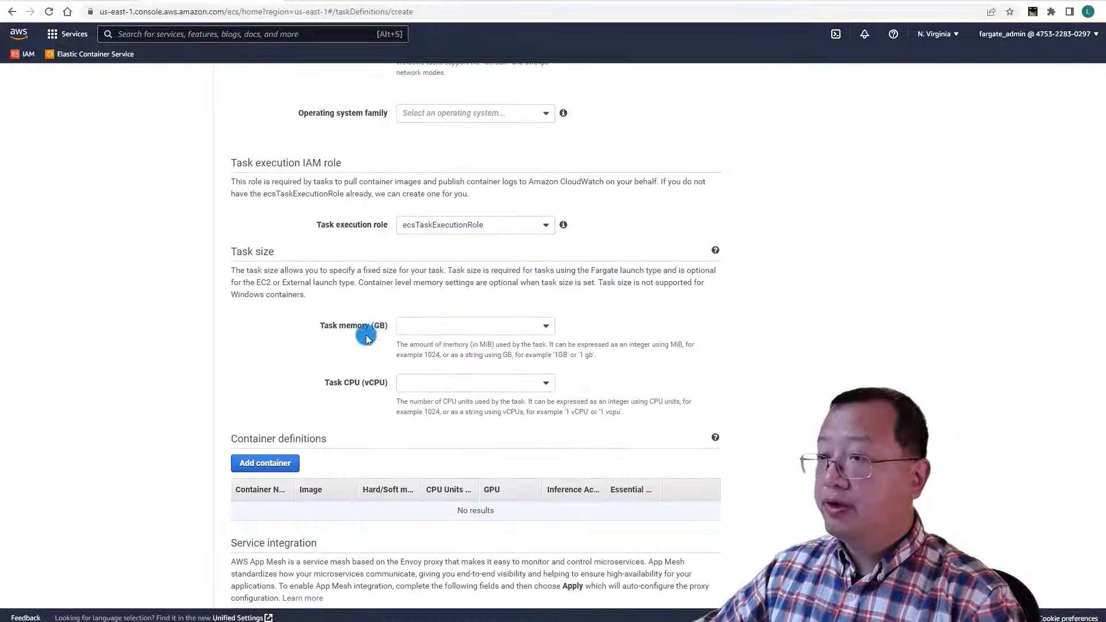
left_click(545, 327)
left_click(522, 344)
left_click(475, 382)
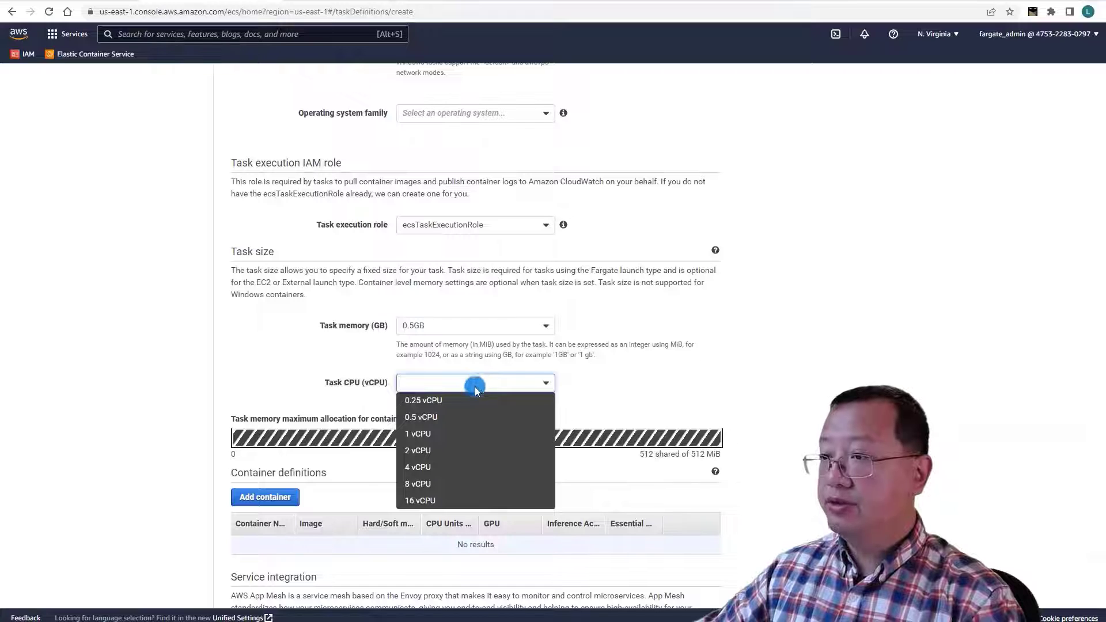
left_click(471, 400)
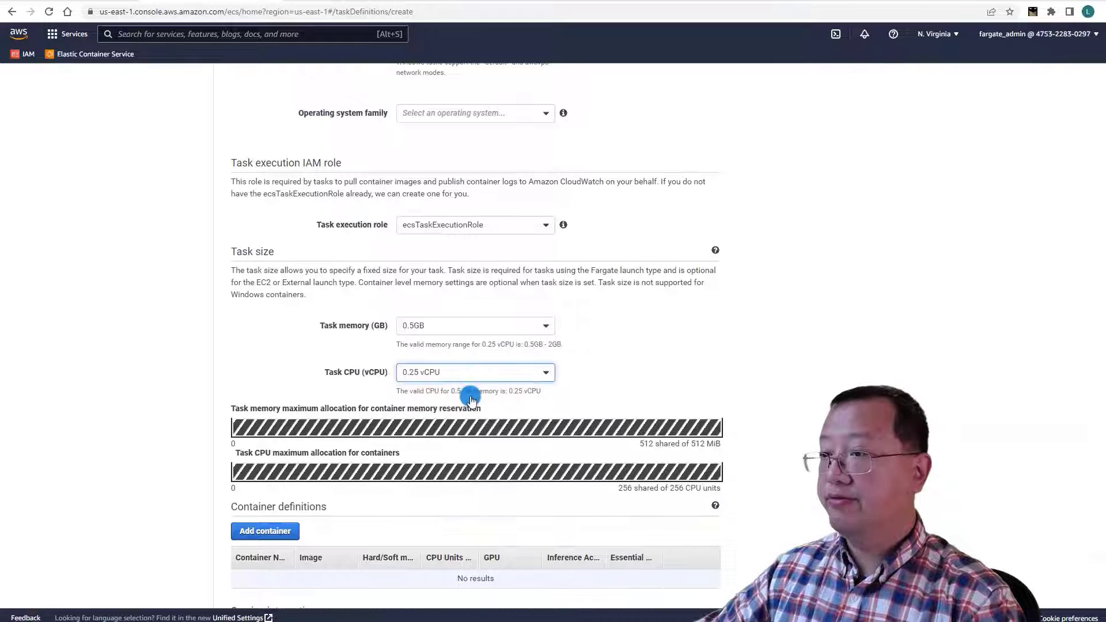
Start adding a container to the task definition, named myapp and using the image lianduantraining/react-app.
scroll(610, 380, "down", 4)
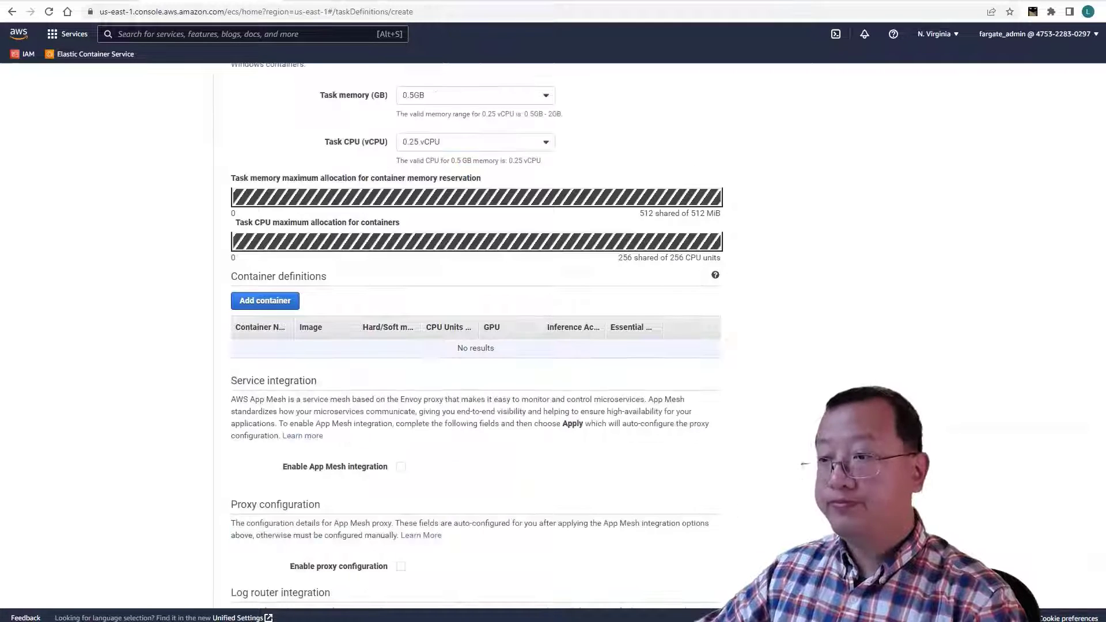
left_click(271, 301)
type("mya")
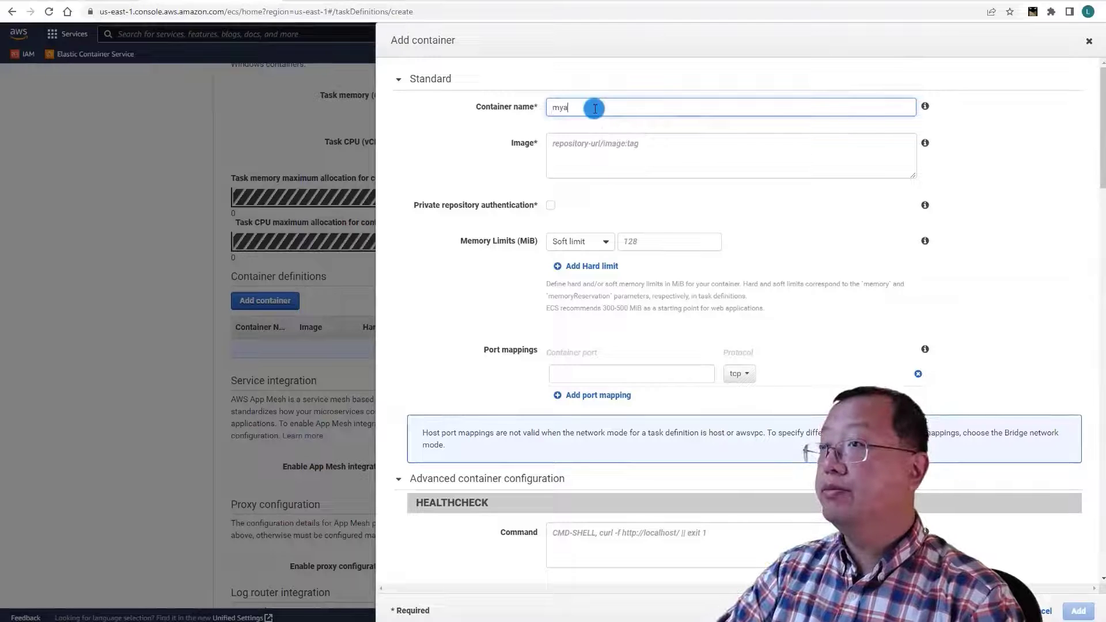
left_click(586, 164)
type("lianduantraining/react-app")
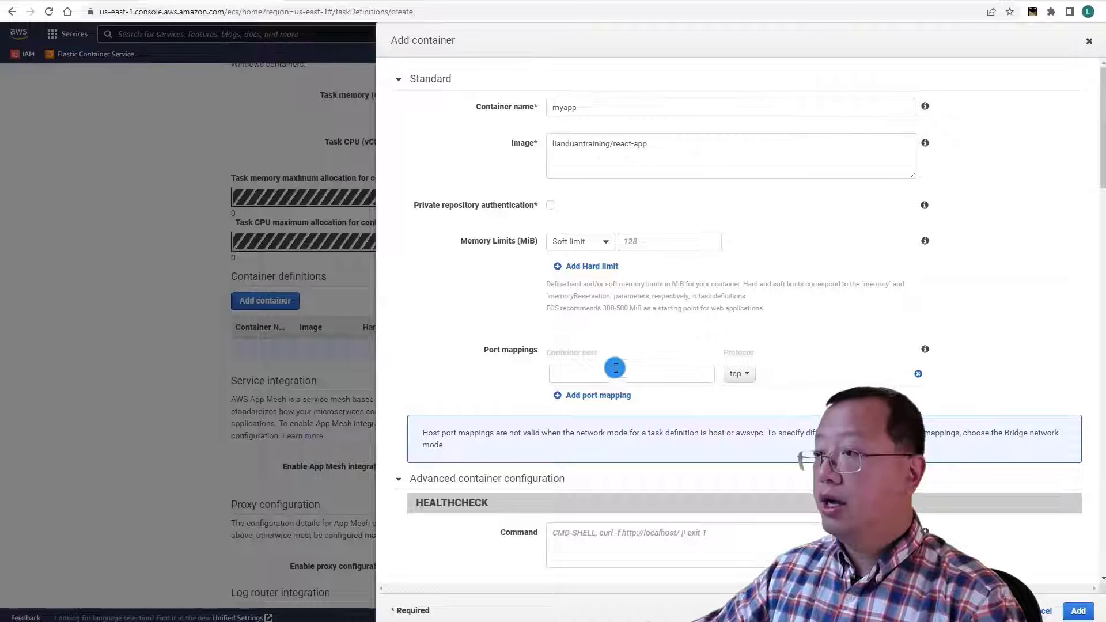
Map container port 80 over tcp and add a second tcp port mapping for the container.
left_click(602, 374)
type("80")
left_click(599, 396)
left_click(607, 400)
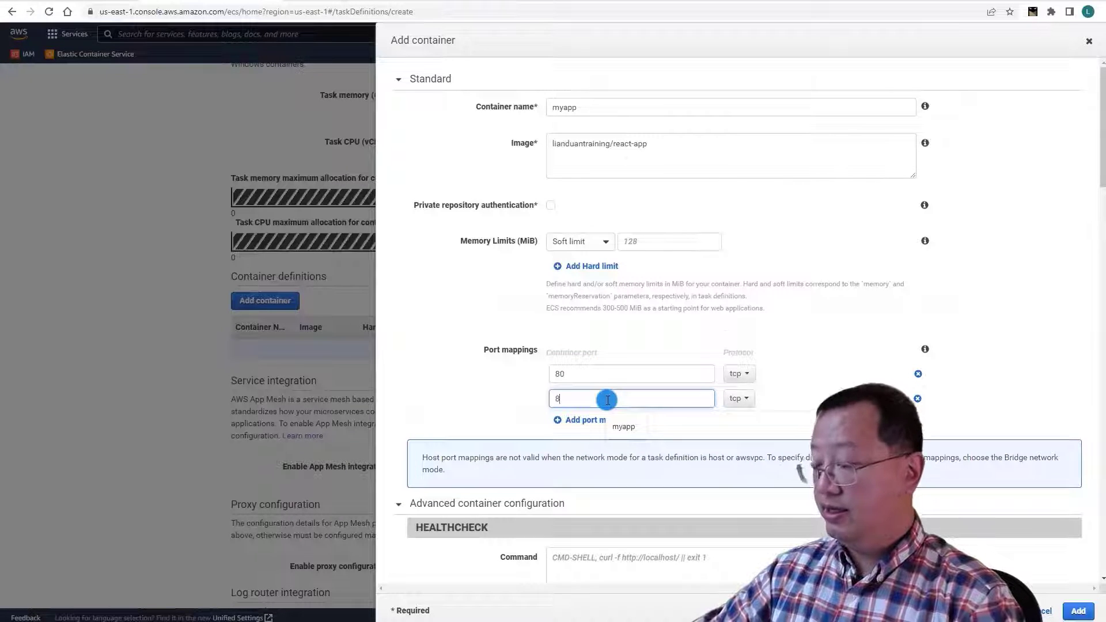
type("3000")
scroll(664, 392, "down", 15)
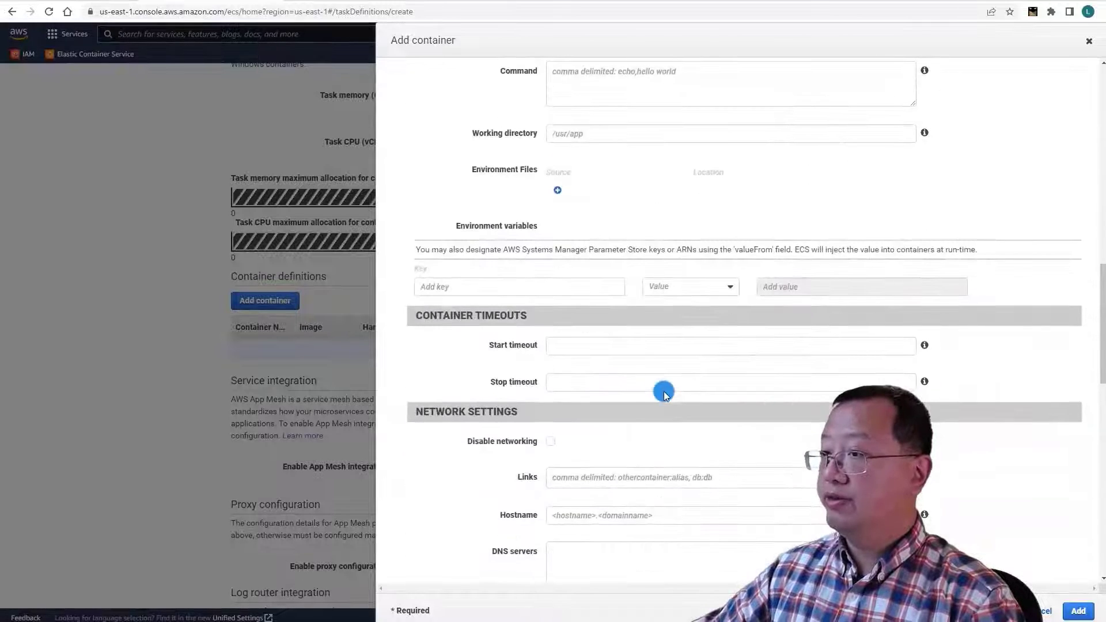
scroll(665, 395, "down", 15)
Add the configured container, then create the myapp task definition and view it.
left_click(1077, 611)
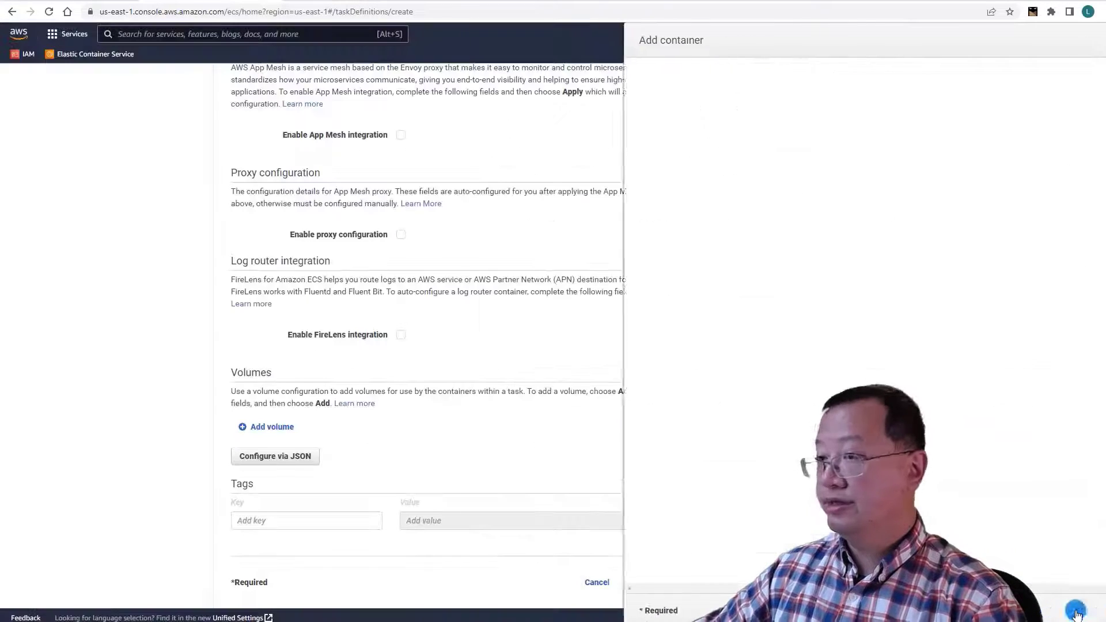
left_click(700, 582)
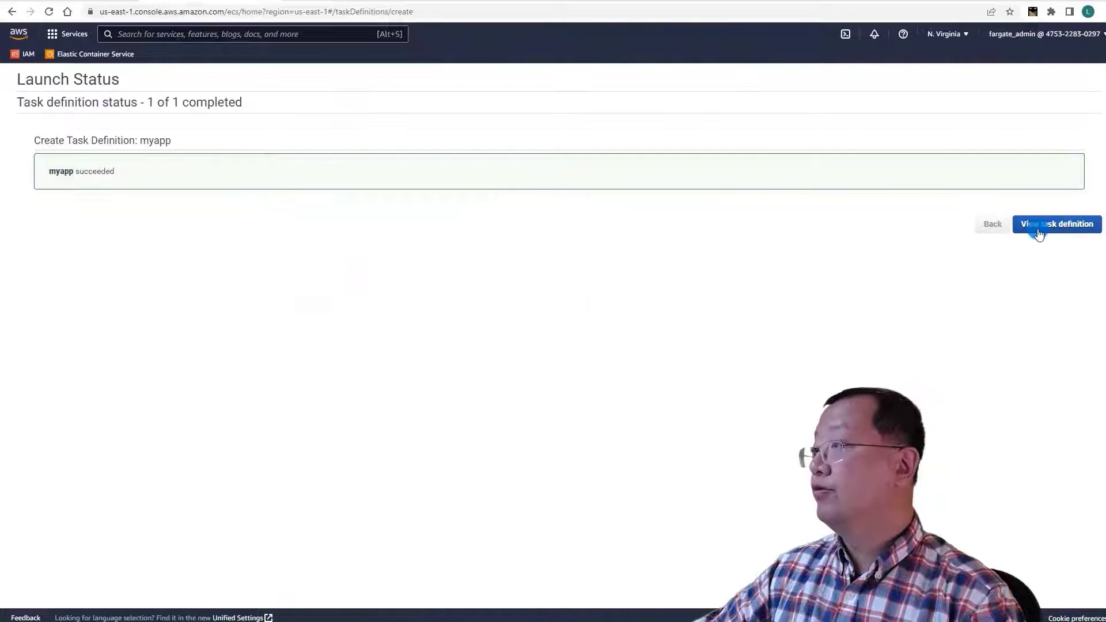
left_click(1039, 226)
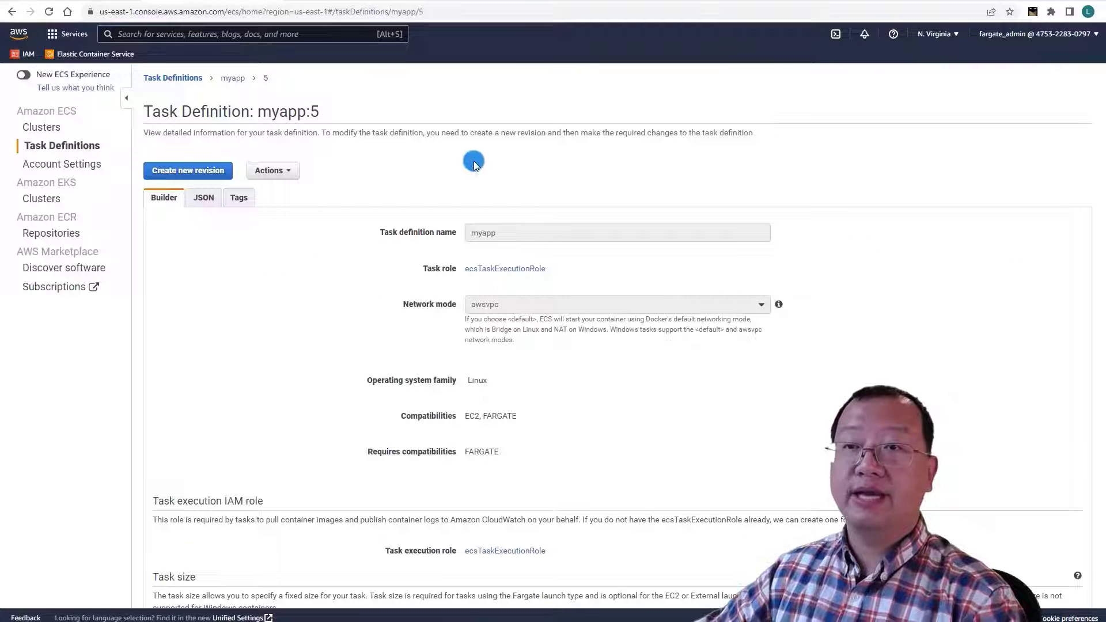
Open the demoFargateCluster cluster and start creating a service with the FARGATE launch type.
left_click(46, 126)
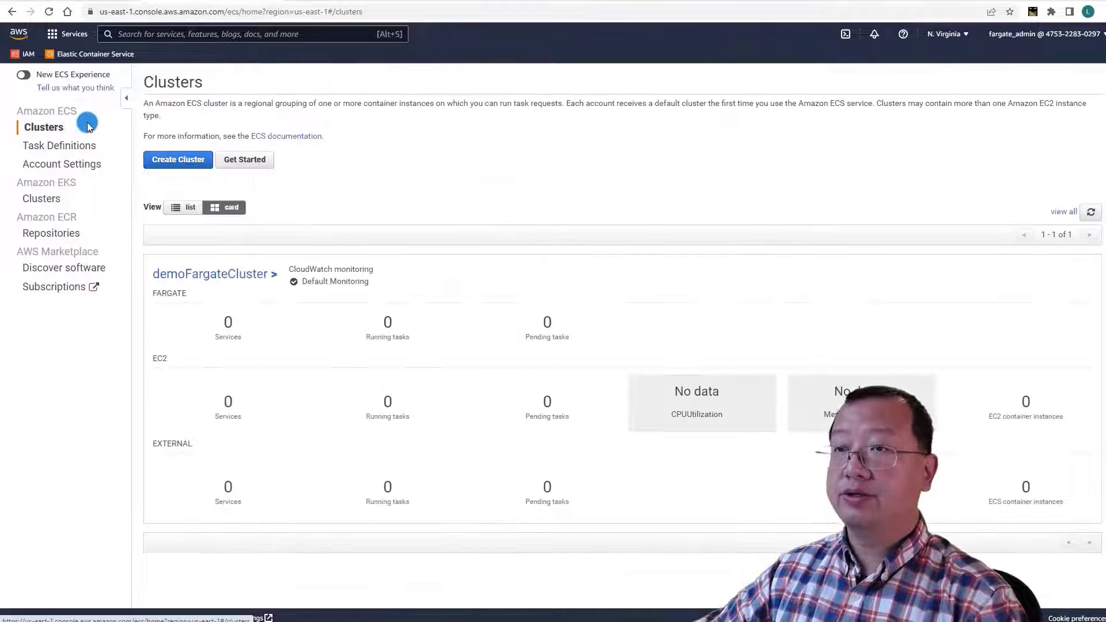
left_click(234, 274)
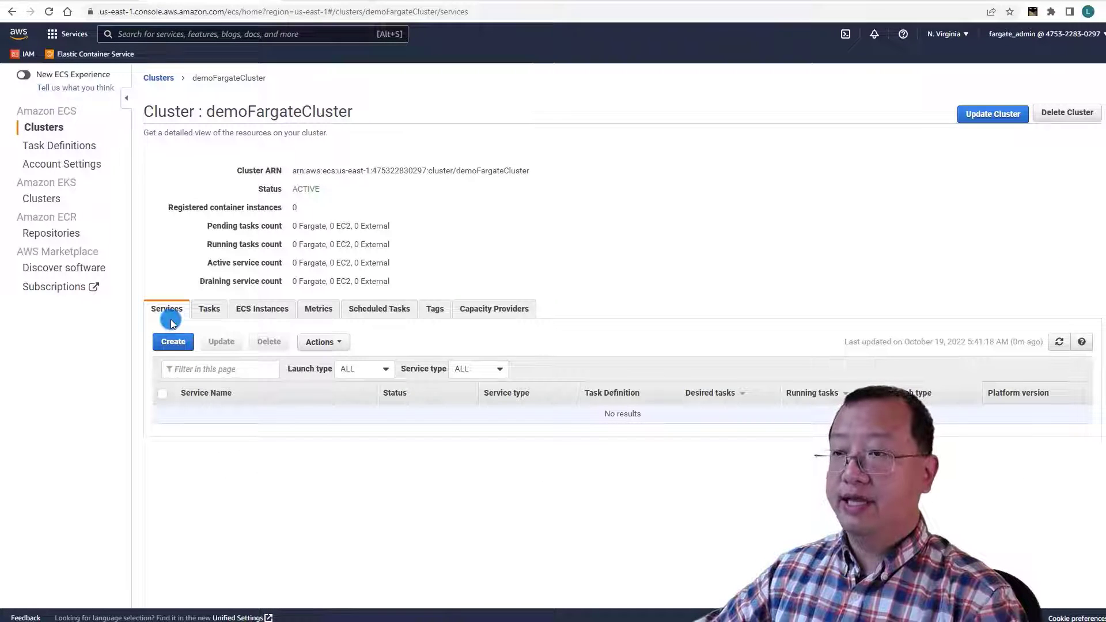
left_click(181, 348)
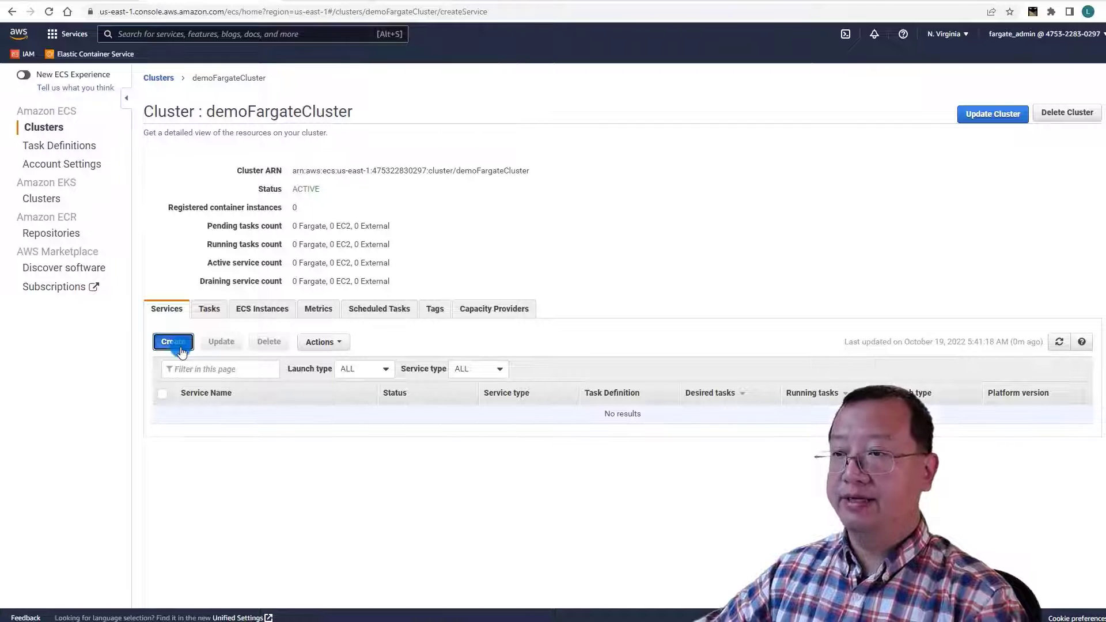
left_click(307, 244)
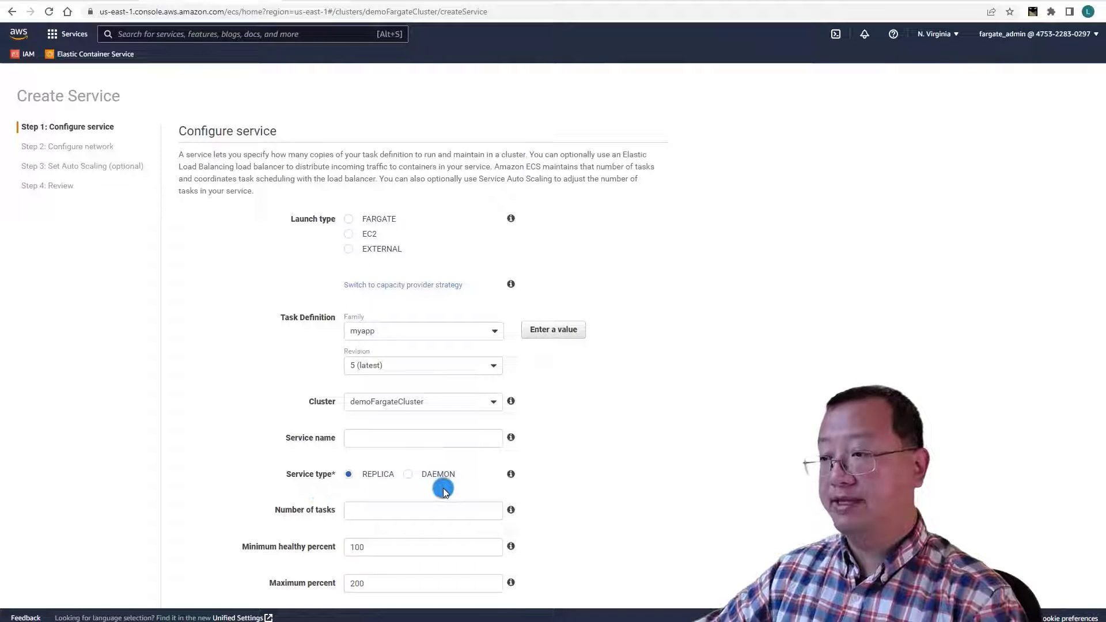
left_click(349, 219)
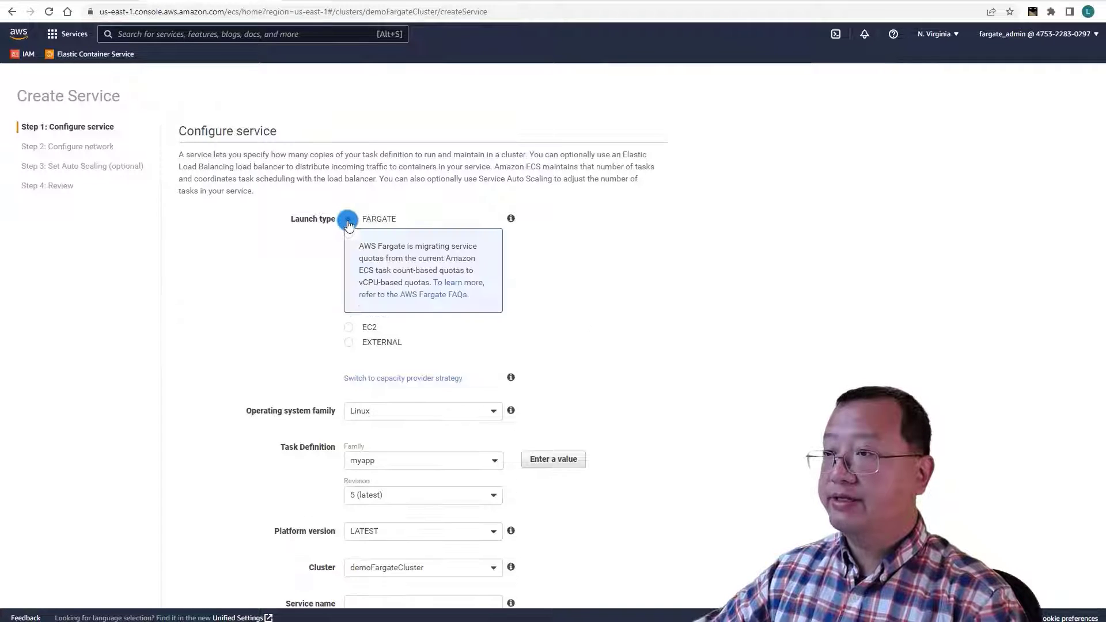
Name the service myapp, set the number of tasks to 2, and proceed to the network configuration.
scroll(297, 571, "down", 1)
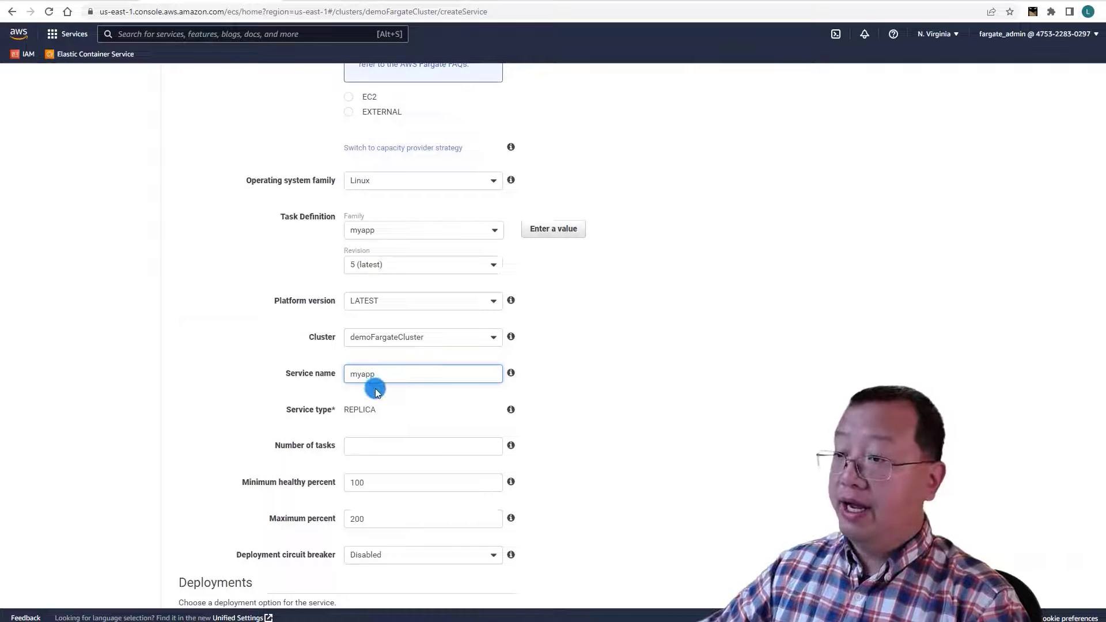
left_click(383, 449)
type("1")
scroll(519, 403, "down", 6)
left_click(638, 582)
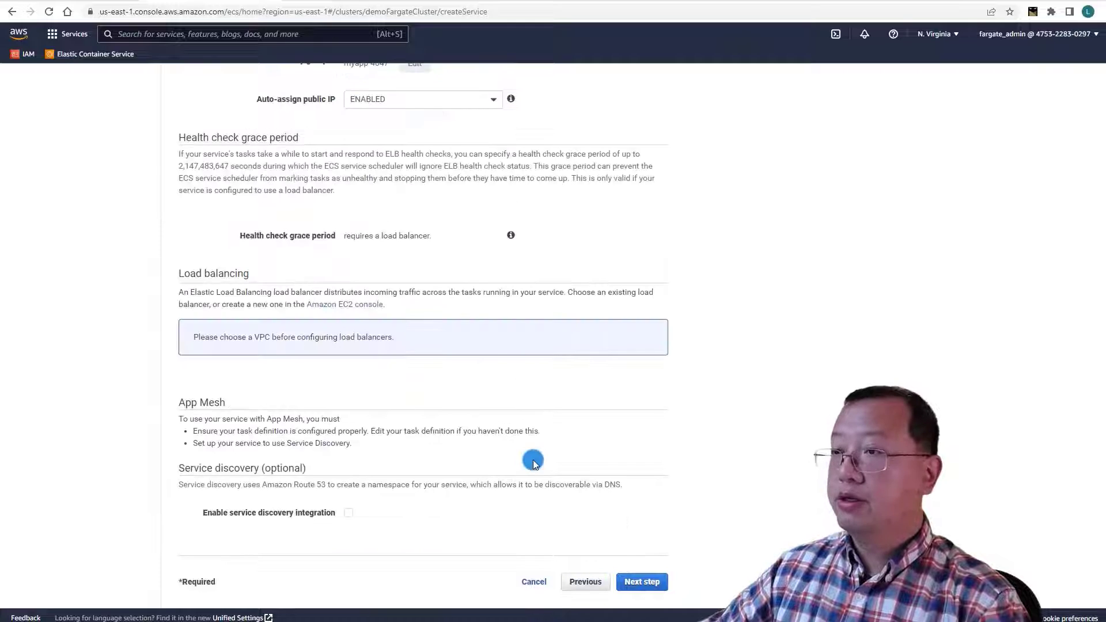
left_click(641, 582)
Select the cluster VPC vpc-09039557e6a51c9d8 and the us-east-1c subnet subnet-006638d305f673bae for the service.
left_click(412, 199)
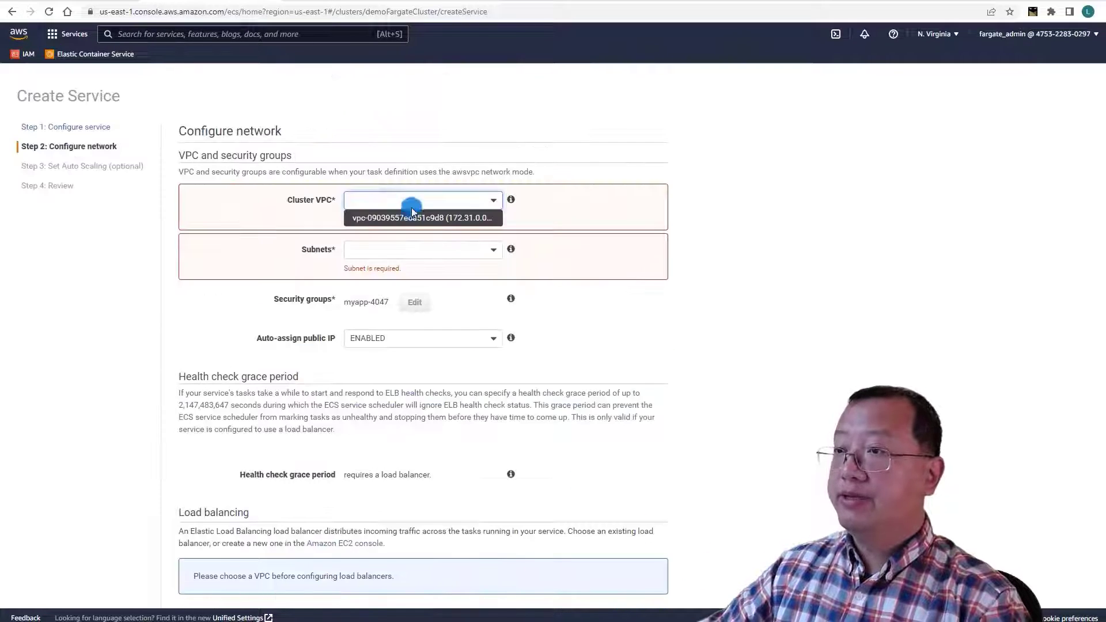
left_click(410, 218)
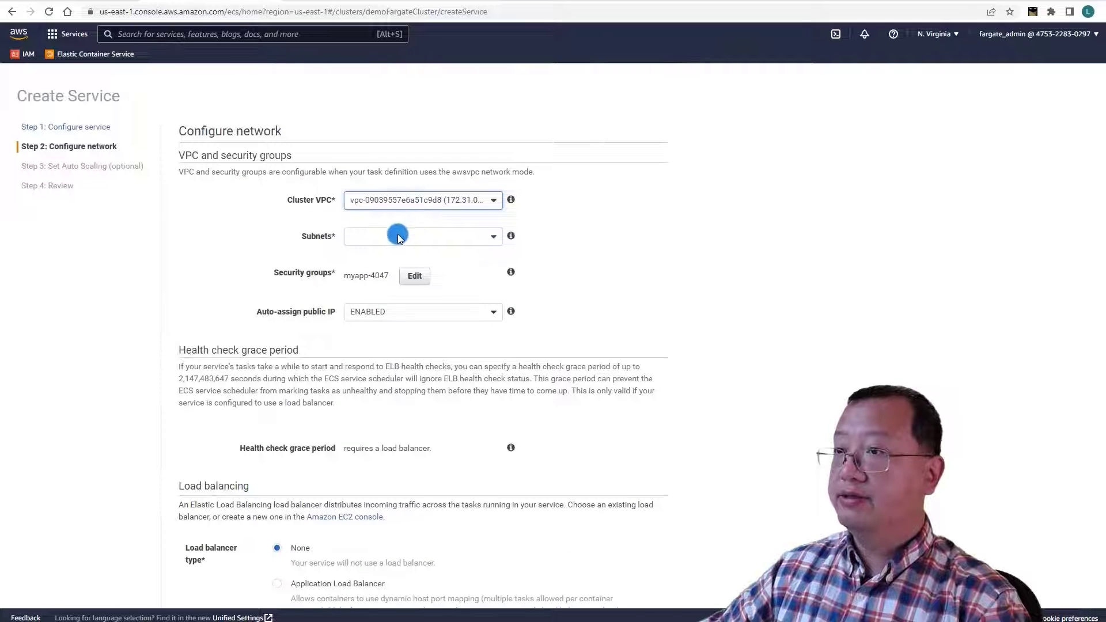
left_click(397, 236)
left_click(398, 262)
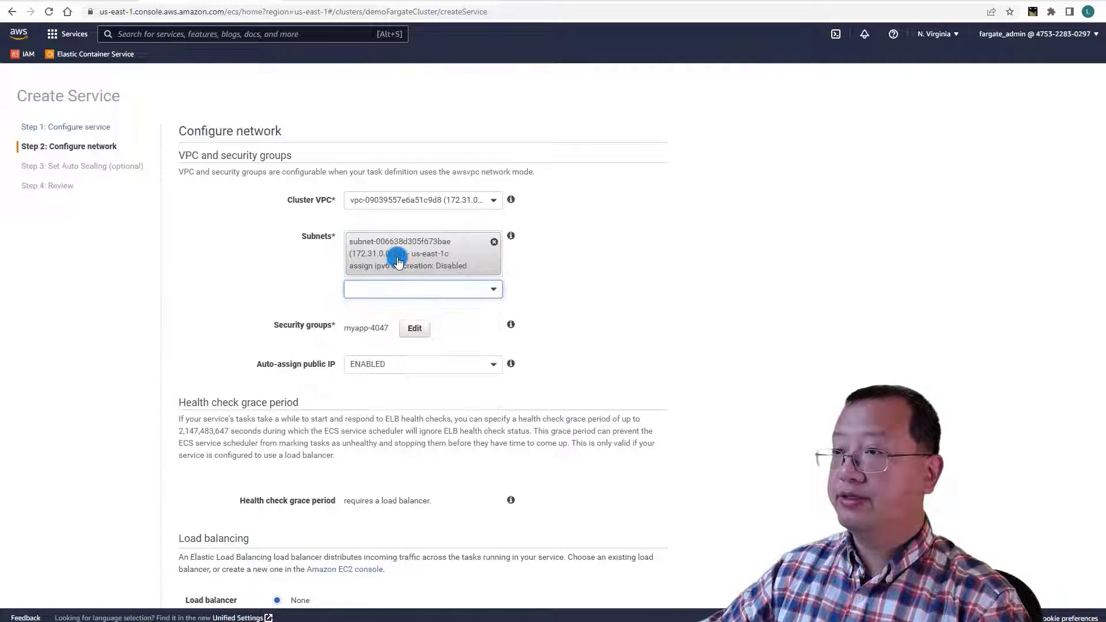
Add a Custom TCP inbound rule for port 8080 to the service's new security group and save it.
left_click(424, 333)
left_click(421, 317)
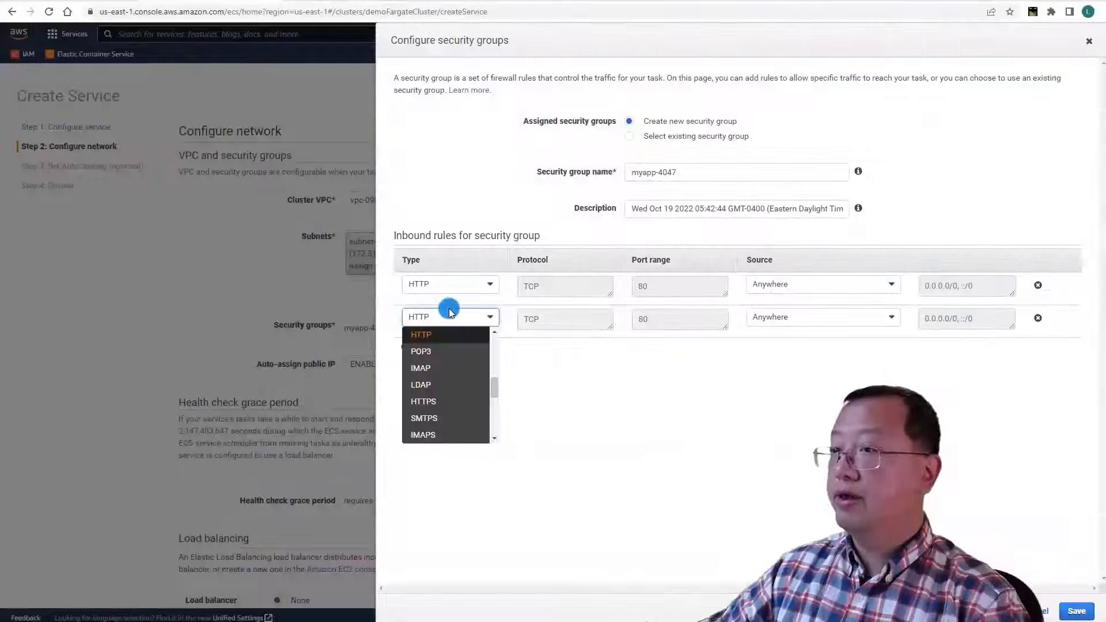
scroll(455, 357, "up", 3)
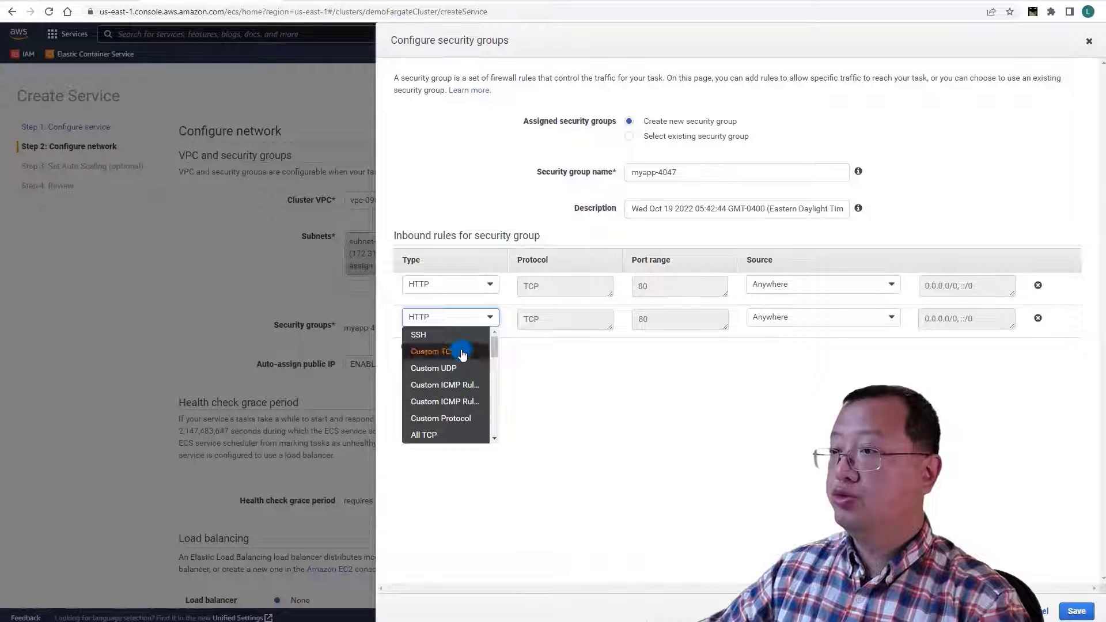
left_click(467, 353)
left_click(667, 318)
type("8080")
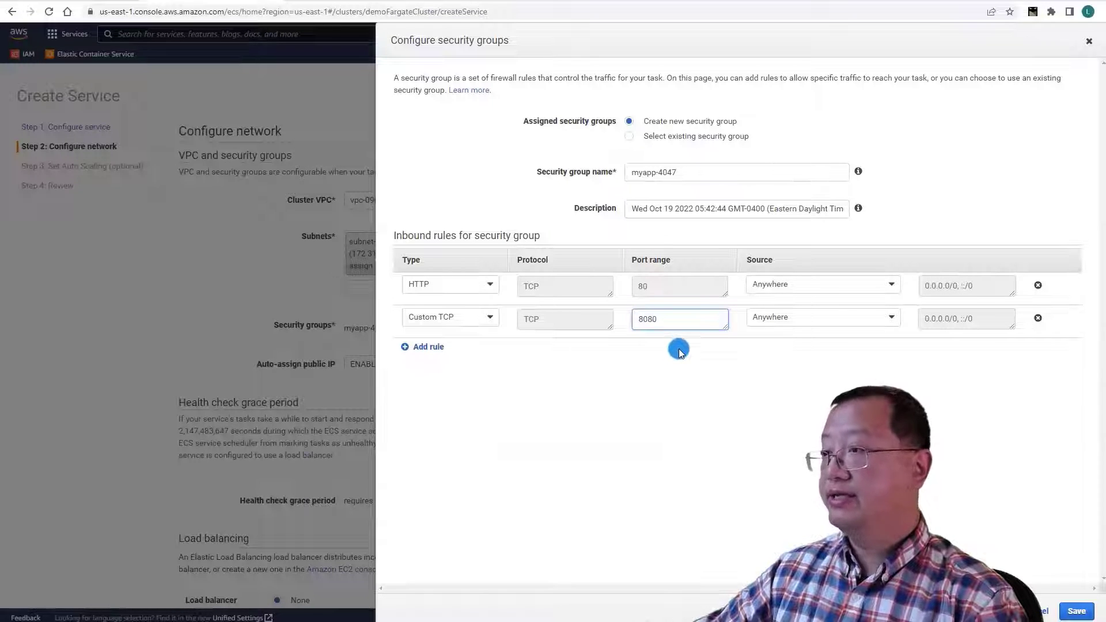
left_click(1077, 612)
Create the myapp service without auto scaling and check the status of its tasks, refreshing the page.
scroll(677, 263, "down", 6)
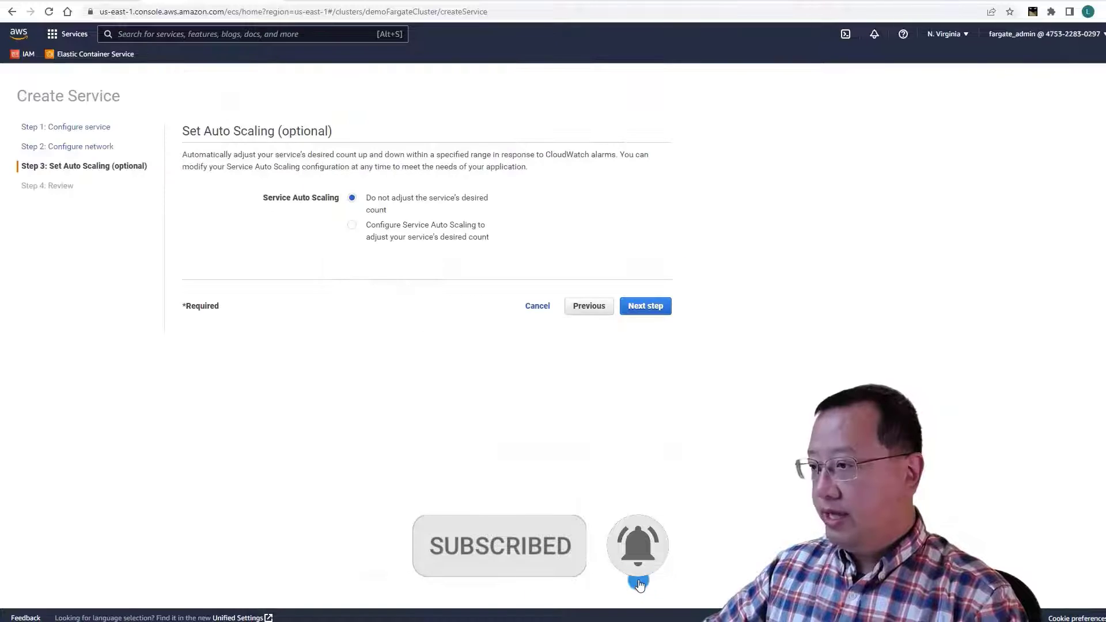
left_click(644, 306)
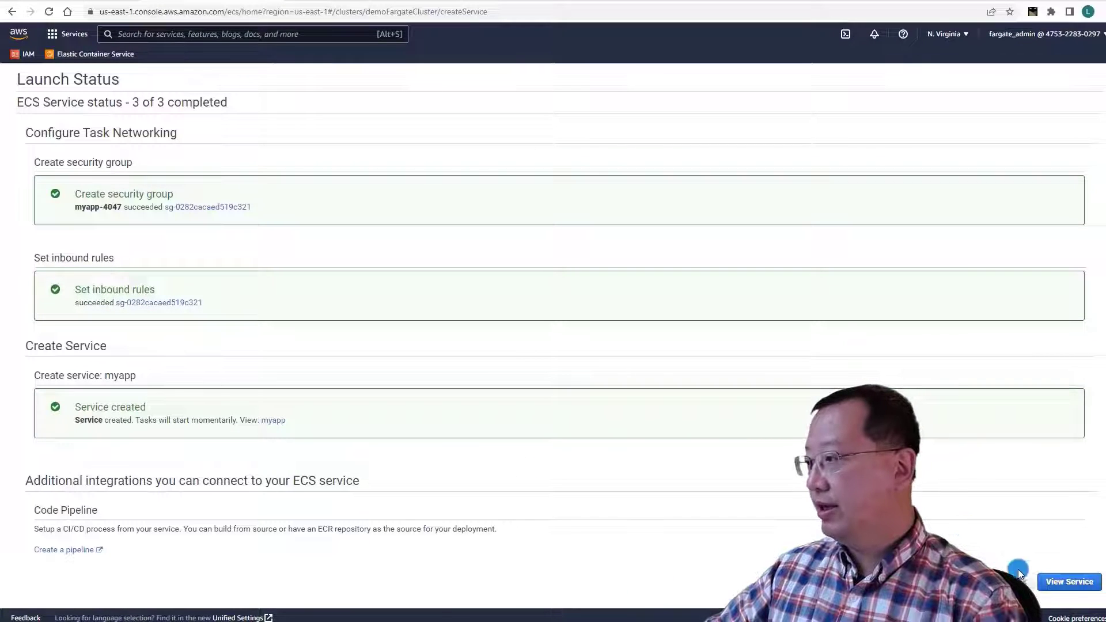
left_click(1061, 585)
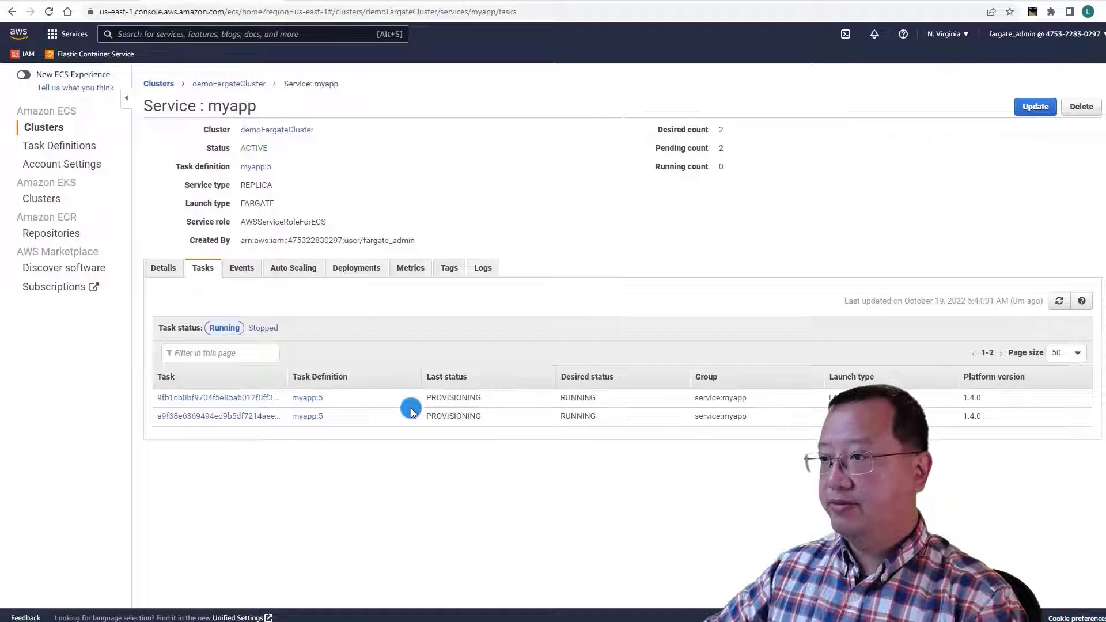
left_click(53, 15)
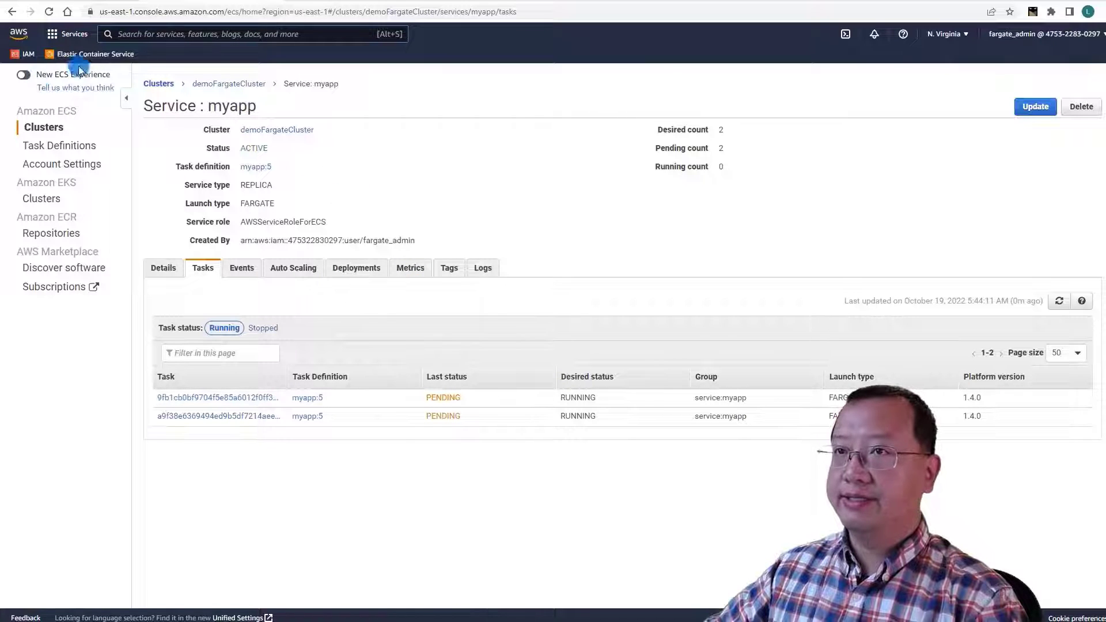
left_click(53, 15)
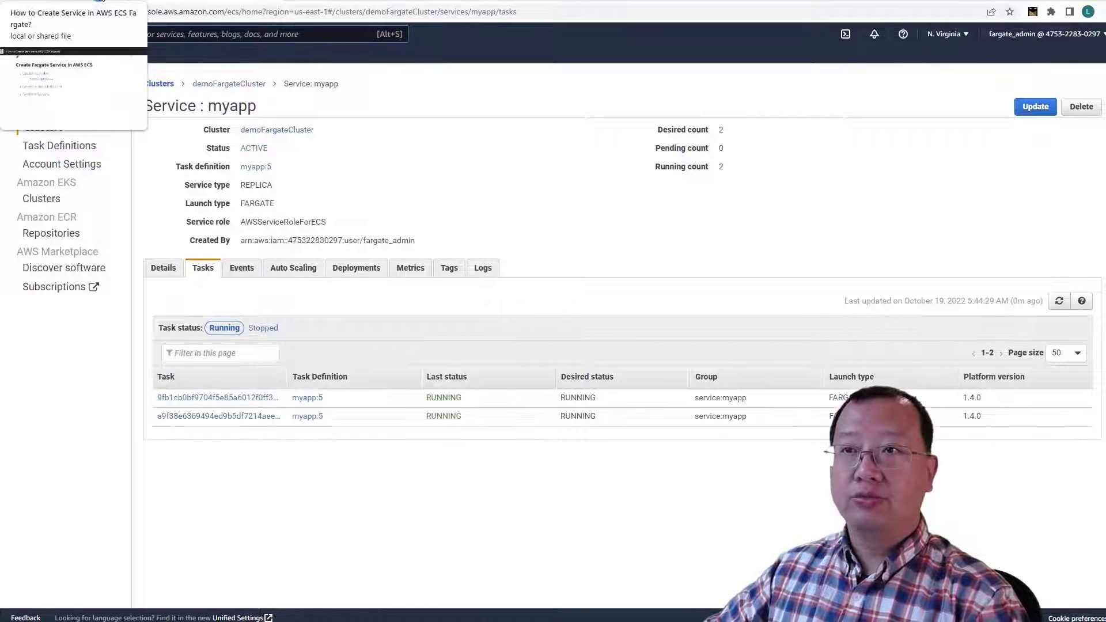
Switch to the course slides in the browser and read the Verify AWS ECS Fargate Service slide.
left_click(99, 1)
scroll(631, 338, "down", 1)
scroll(632, 338, "down", 7)
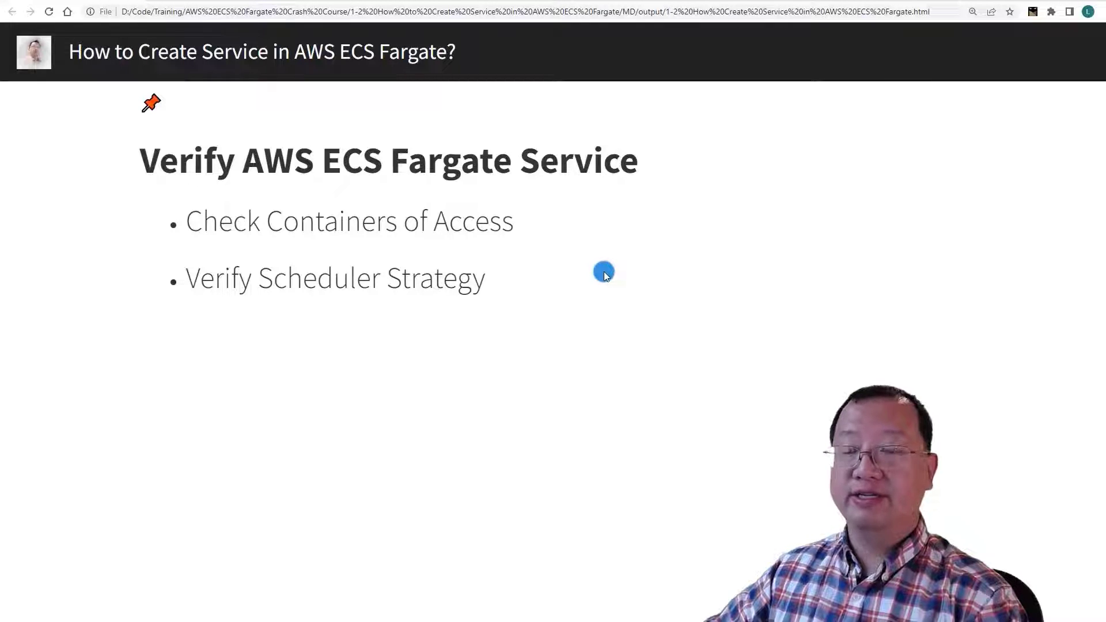
Return to the AWS console, open the details of the myapp service's first task and copy its public IP.
left_click(207, 3)
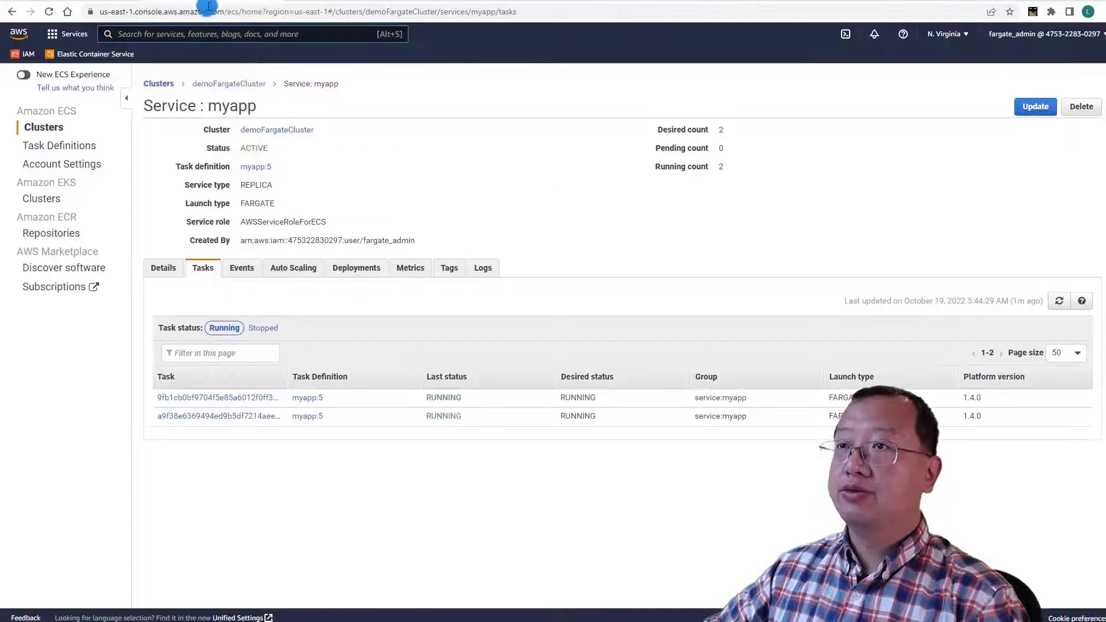
left_click(234, 482)
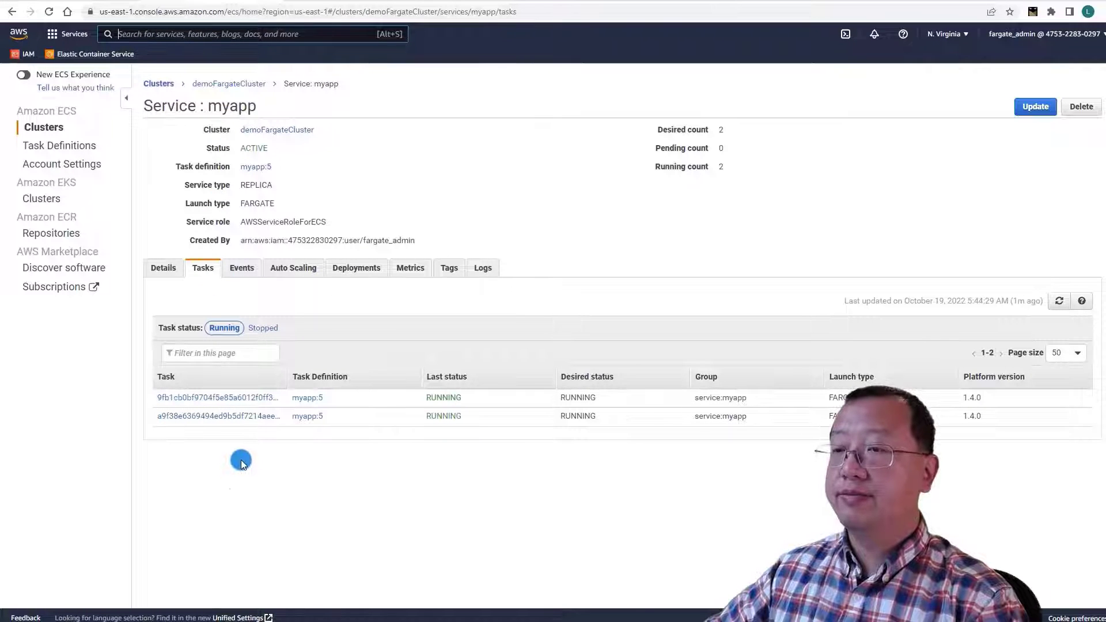
right_click(208, 400)
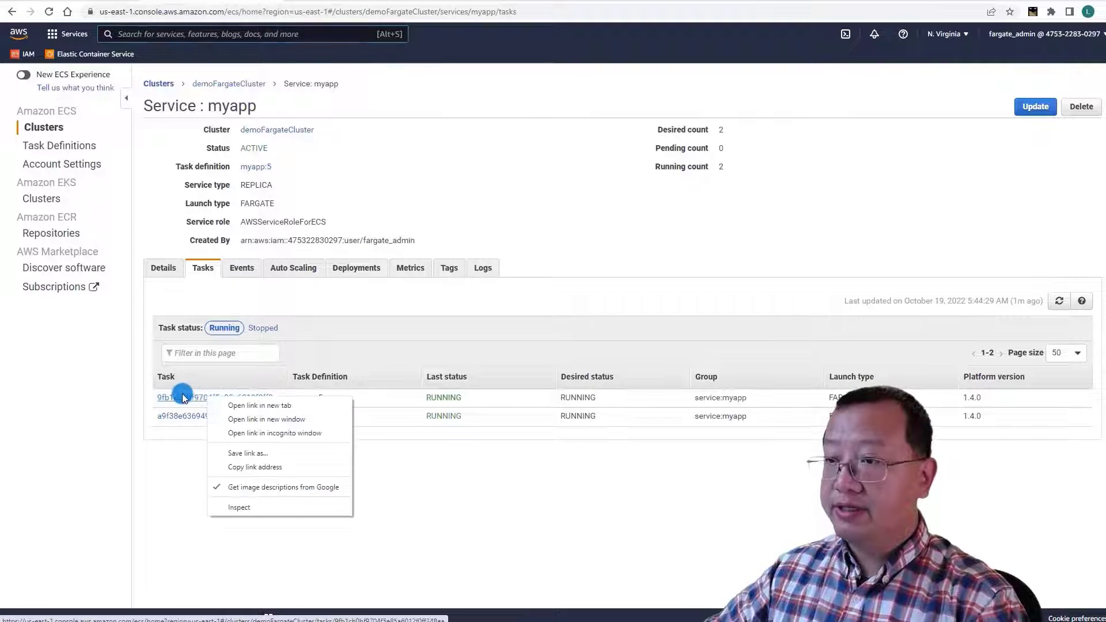
left_click(208, 400)
left_click_drag(309, 444, 259, 445)
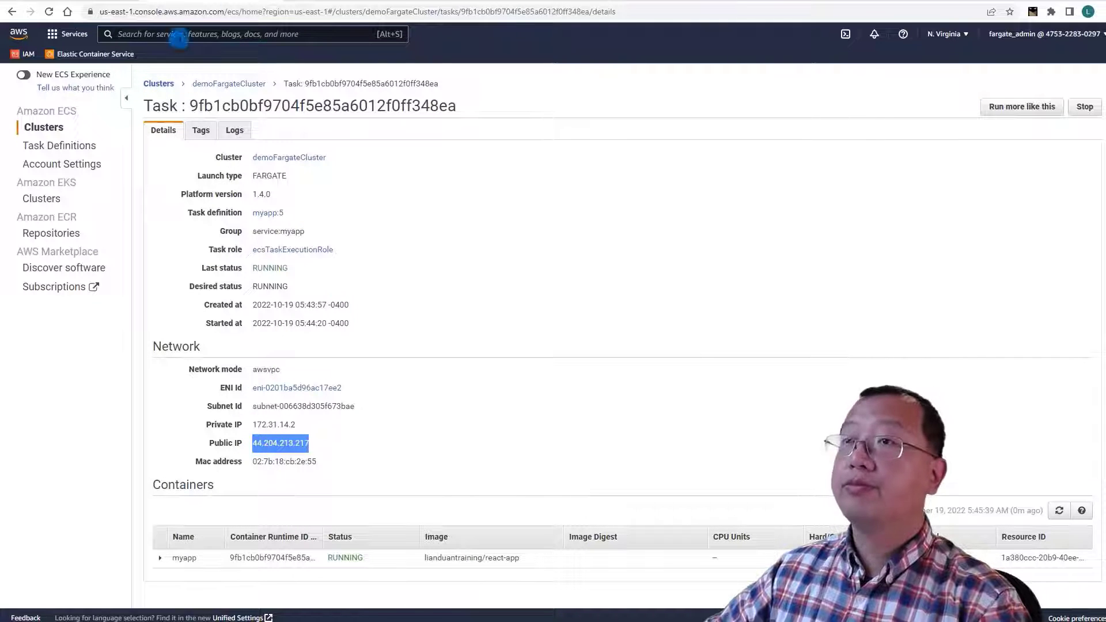
Open the task's public IP on port 8080 in a new browser tab to check the running app.
key("ctrl+t")
right_click(284, 12)
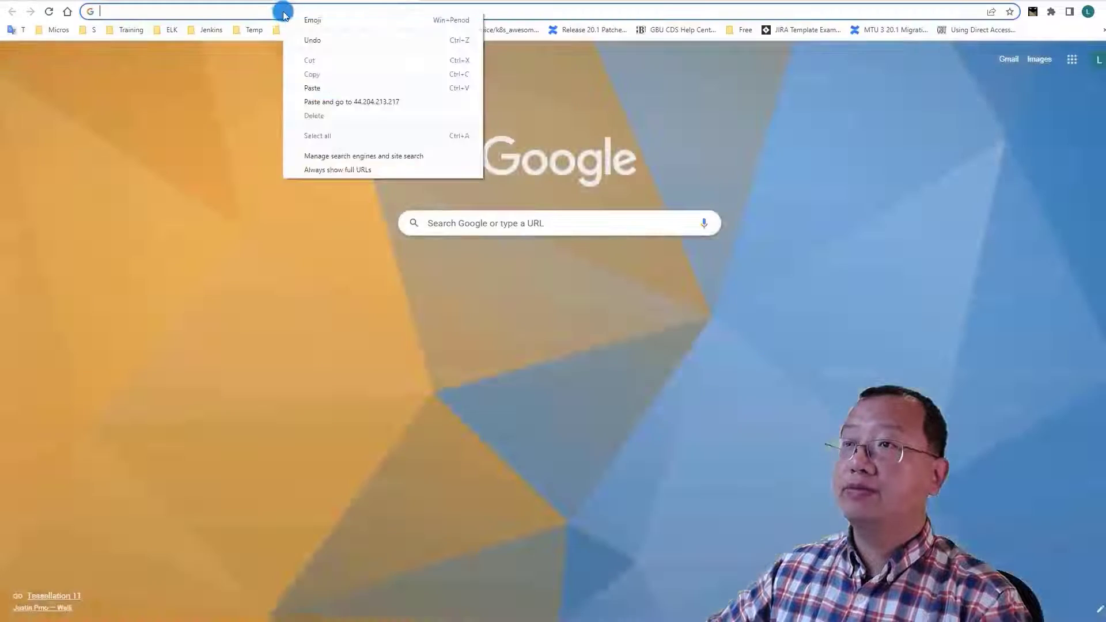
left_click(324, 87)
type(":8080")
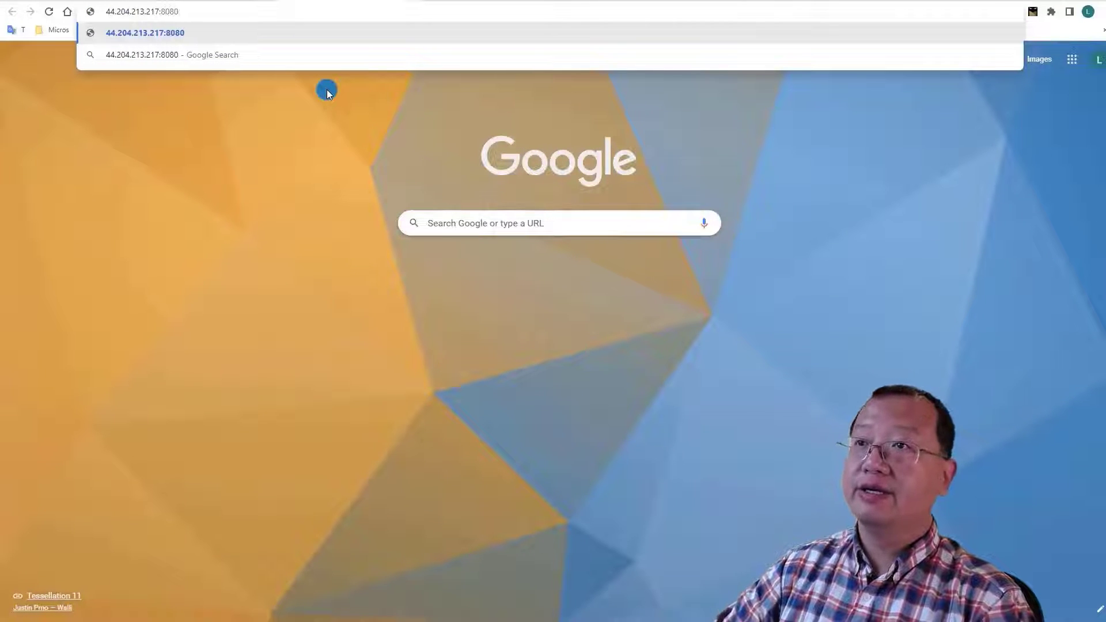
key("Return")
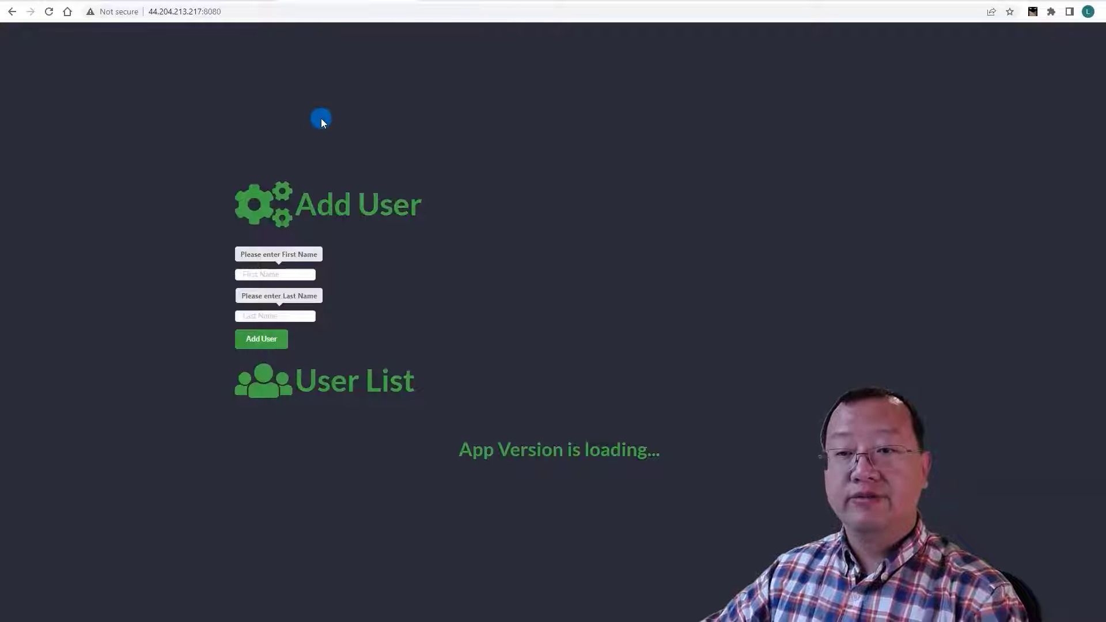
Stop the first running task in demoFargateCluster and refresh the cluster's task list.
left_click(200, 2)
left_click(235, 80)
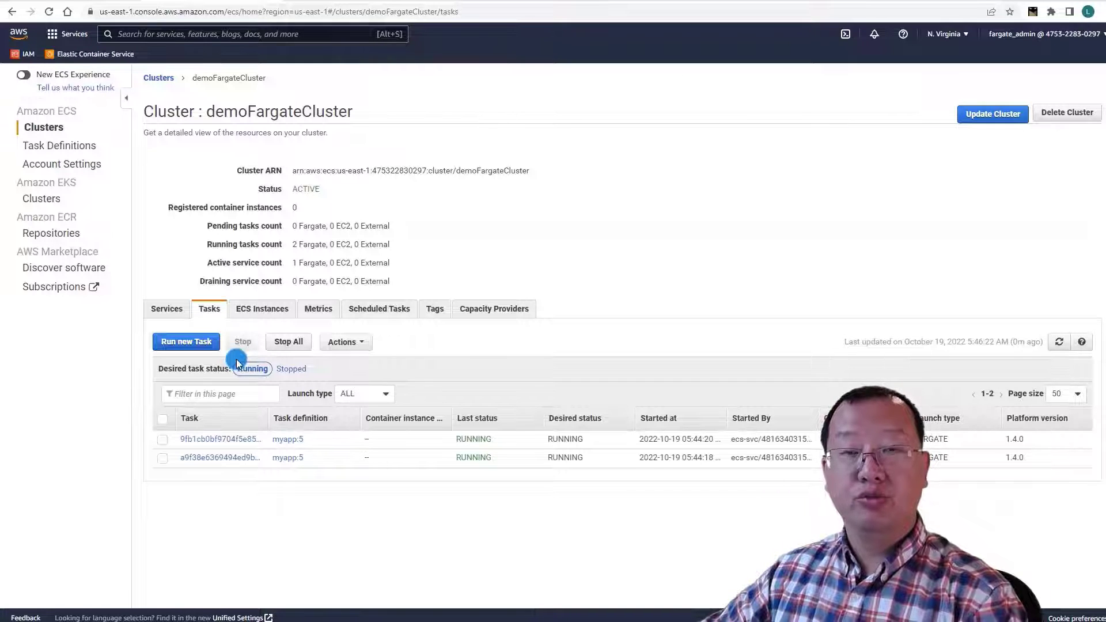
left_click(163, 440)
left_click(243, 342)
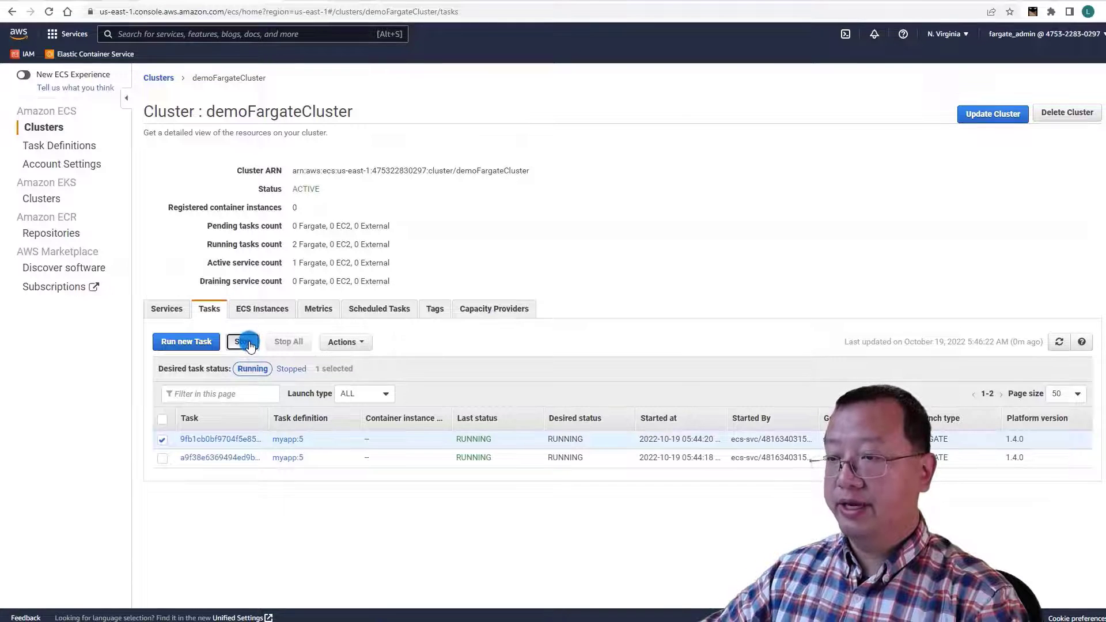
left_click(965, 272)
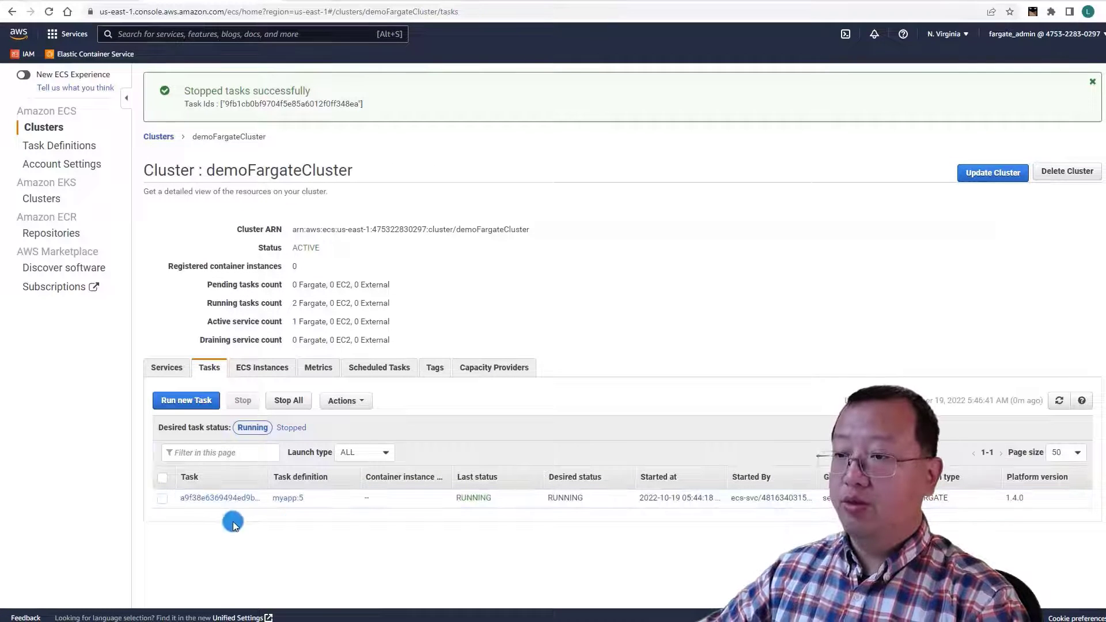
left_click(48, 11)
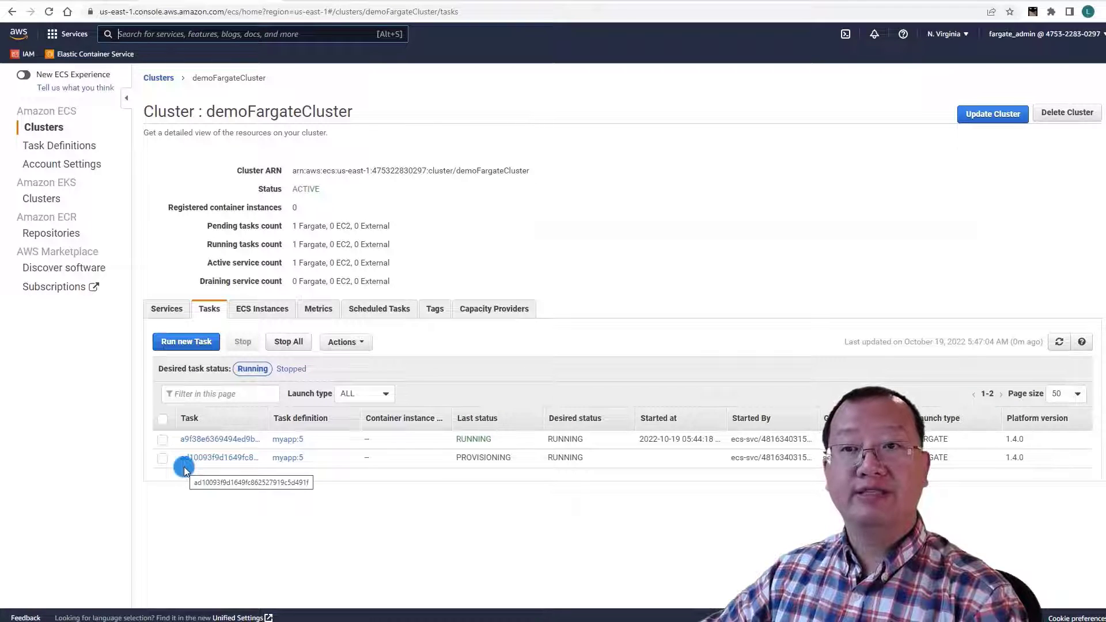
Delete the myapp service from demoFargateCluster, confirming with the phrase "delete me".
left_click(157, 78)
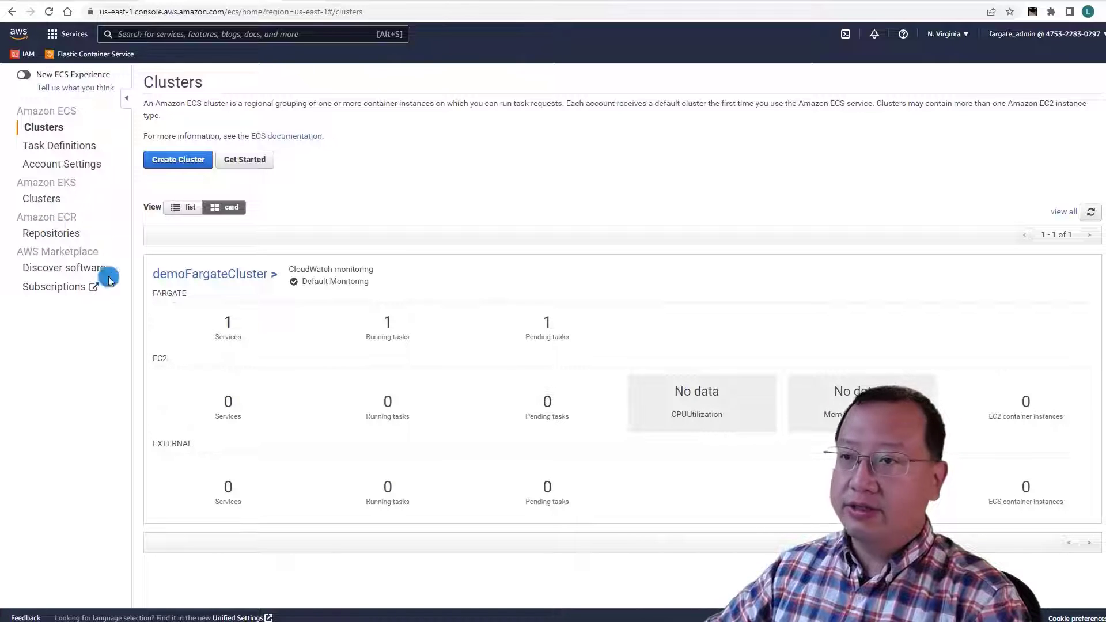
left_click(176, 279)
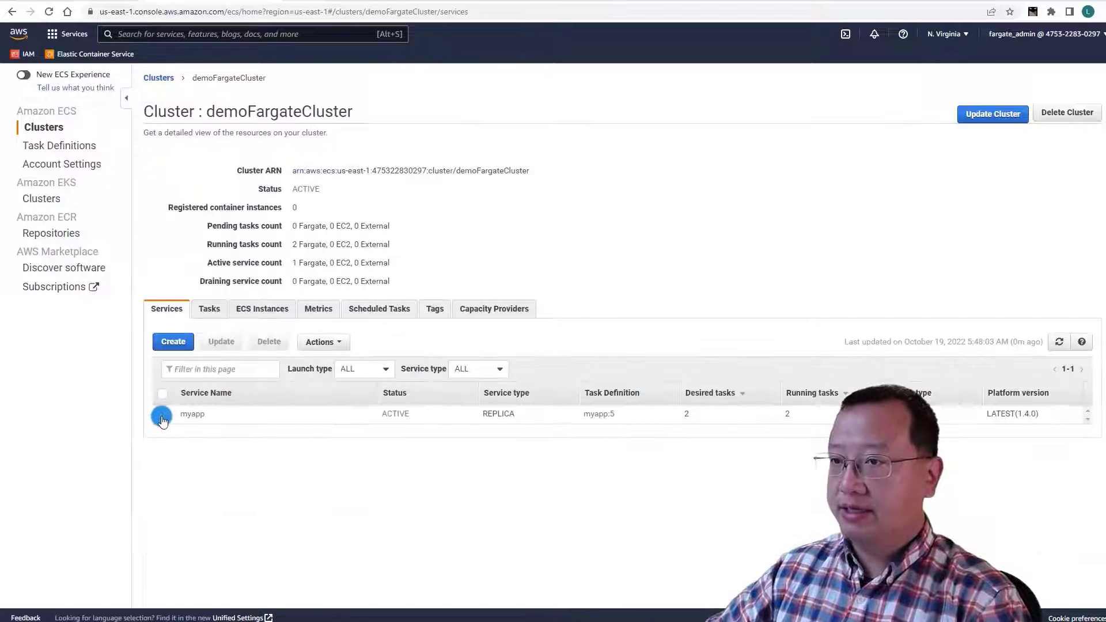
left_click(162, 414)
left_click(269, 342)
left_click(456, 195)
type("delete me")
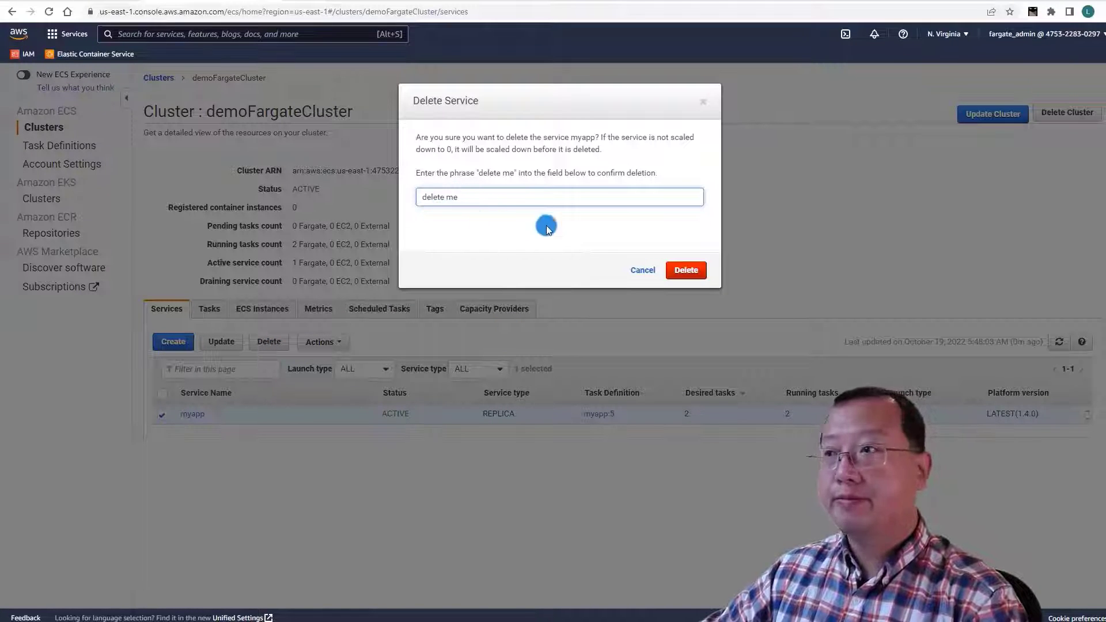
left_click(683, 269)
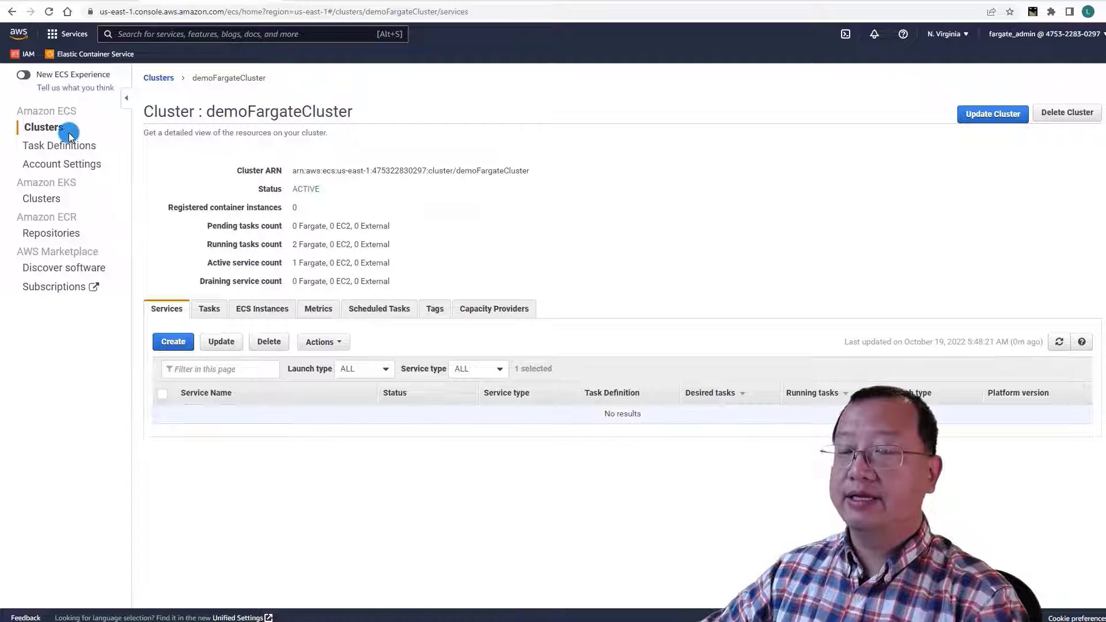
Delete the demoFargateCluster cluster, confirming with the phrase "delete me".
left_click(160, 79)
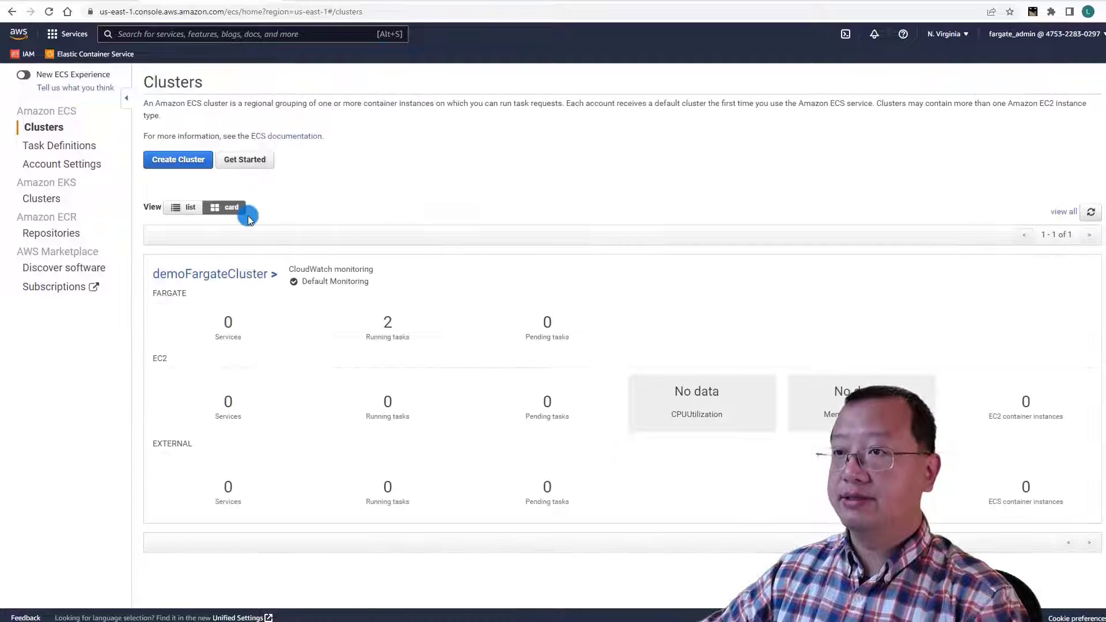
left_click(211, 274)
left_click(1068, 112)
left_click(501, 249)
type("delete me")
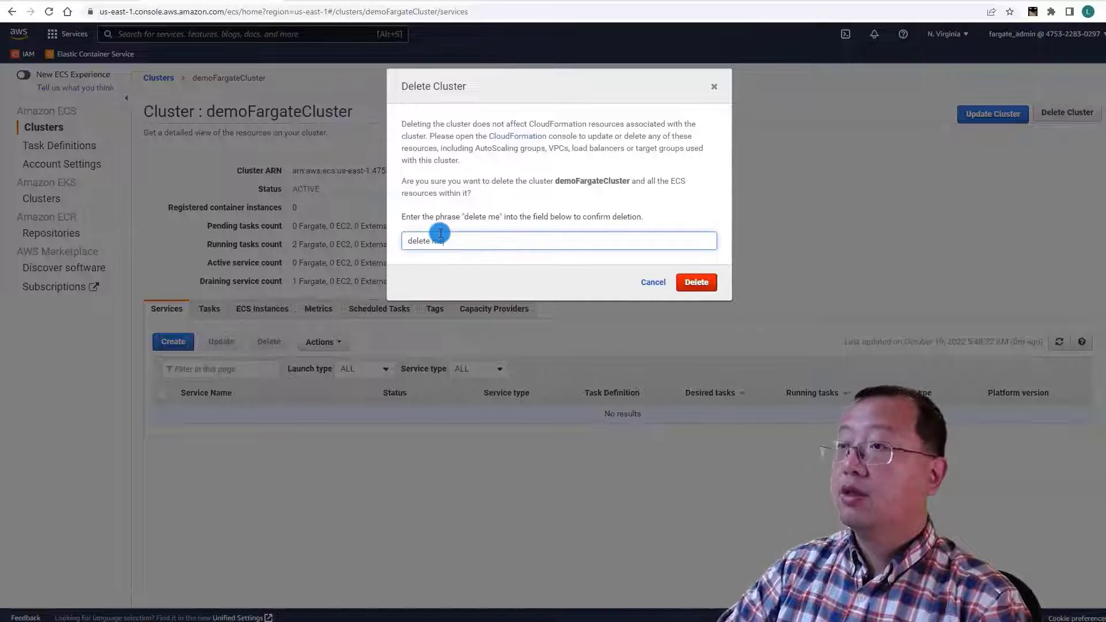
left_click(704, 286)
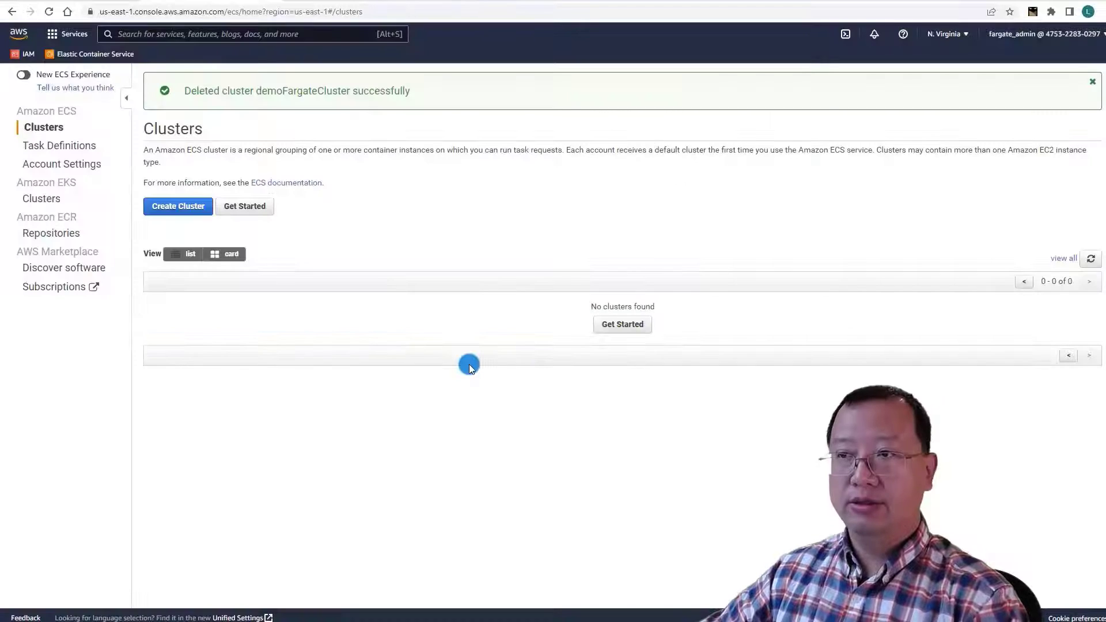